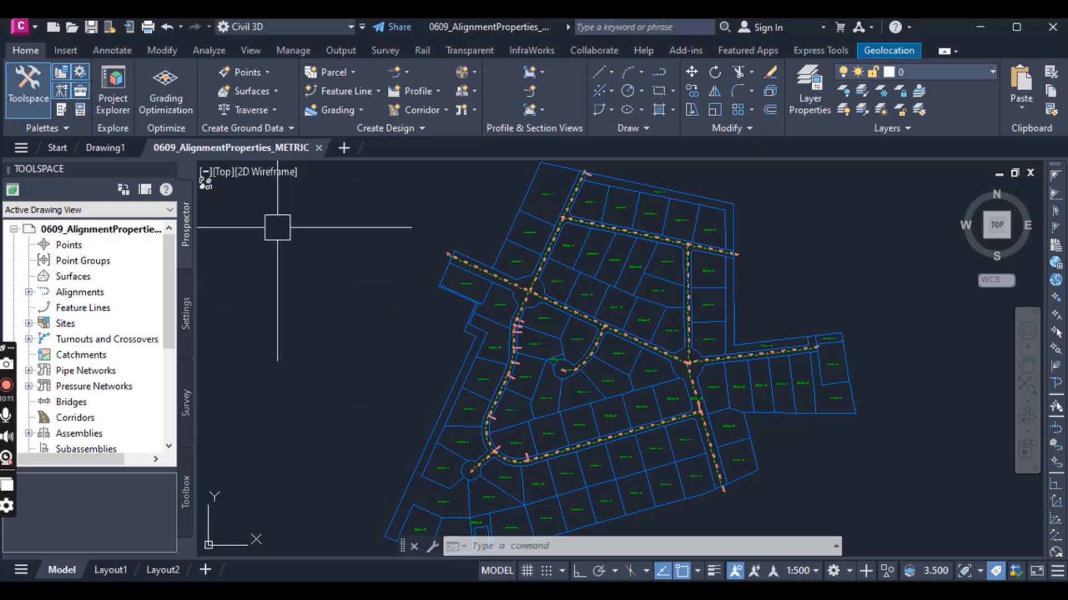
# Step: Expand the drawing's alignments and list the centerline alignments with their editable properties
pyautogui.click(29, 292)
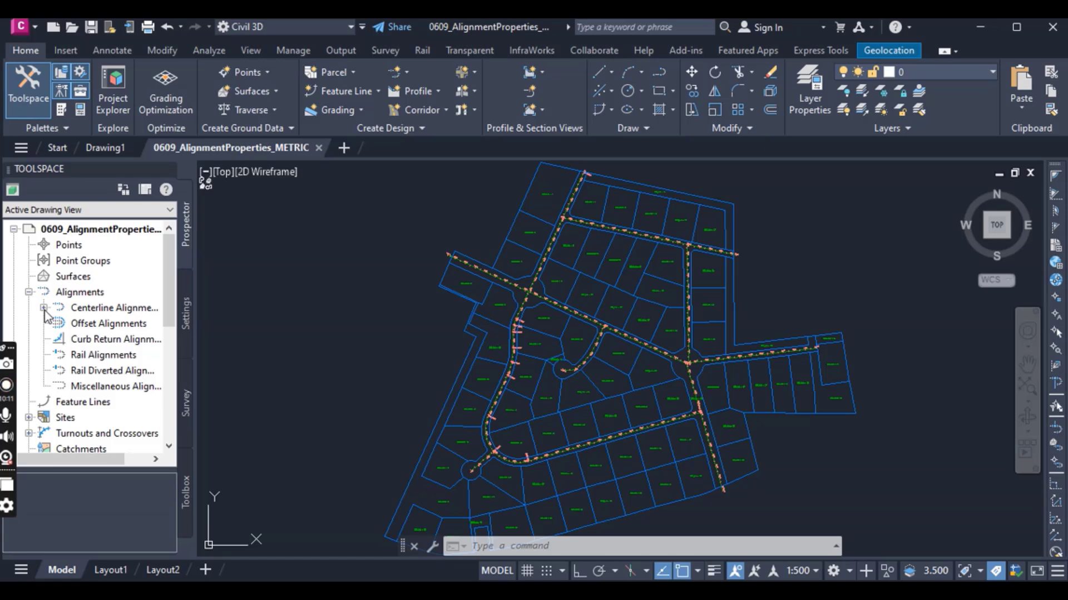
pyautogui.click(44, 308)
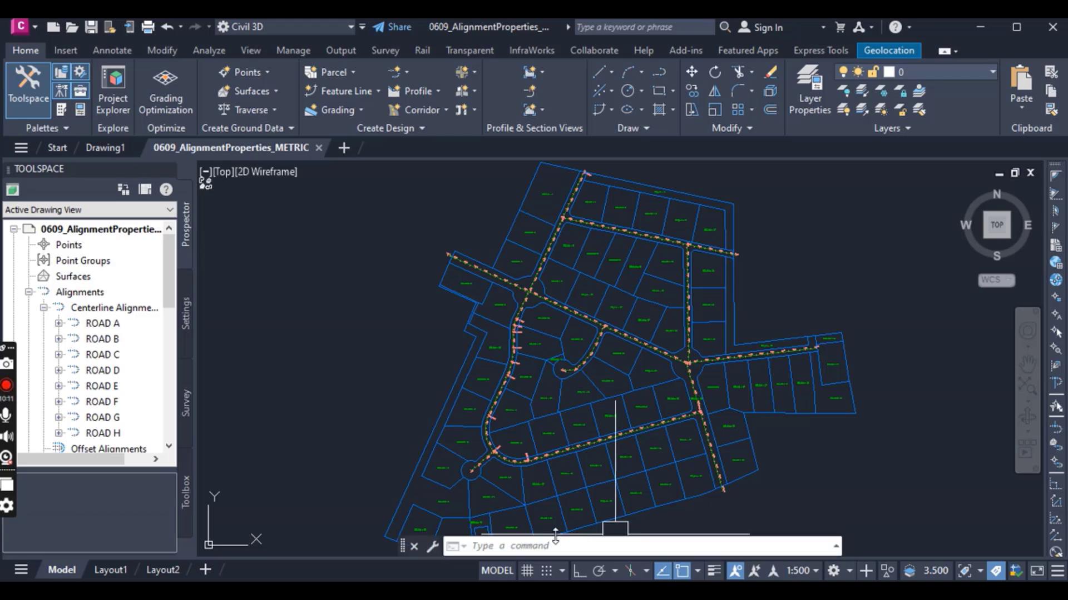
pyautogui.click(104, 313)
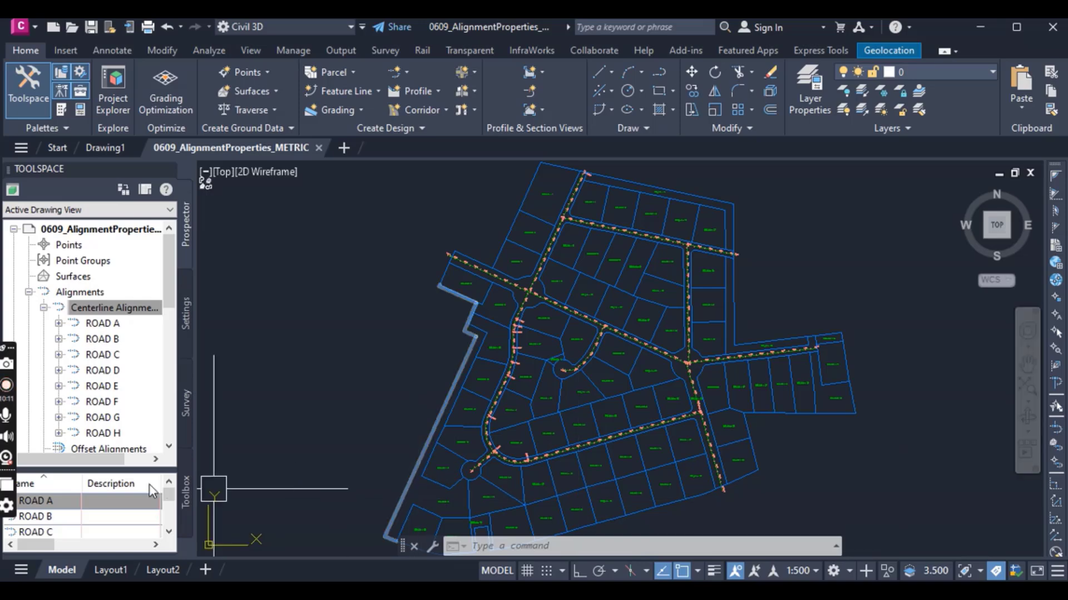
# Step: Set the description of the ROAD A centerline alignment to "West-East"
pyautogui.click(96, 502)
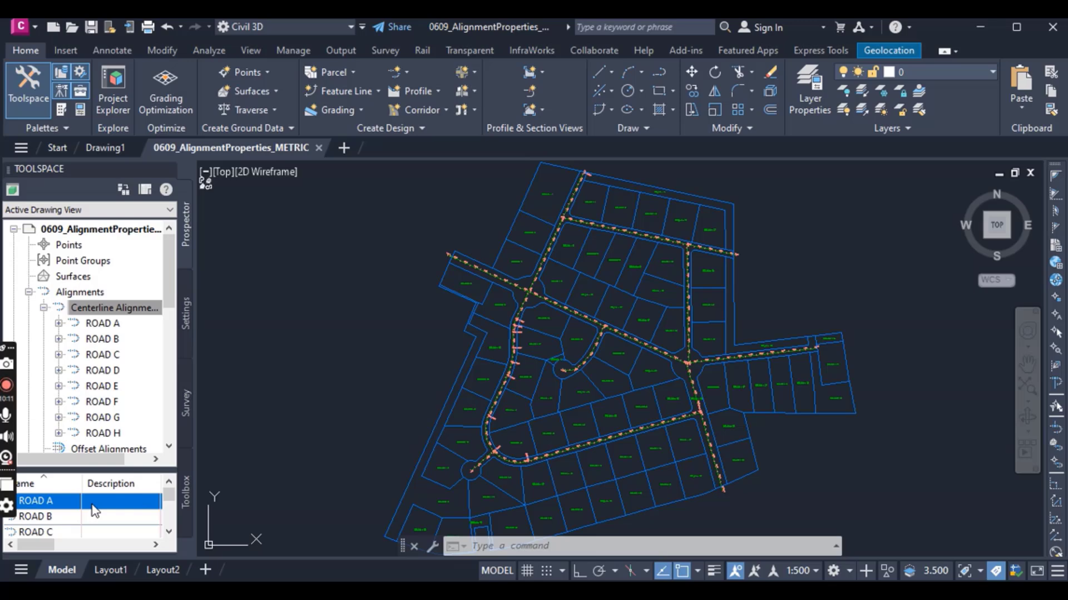
pyautogui.click(37, 517)
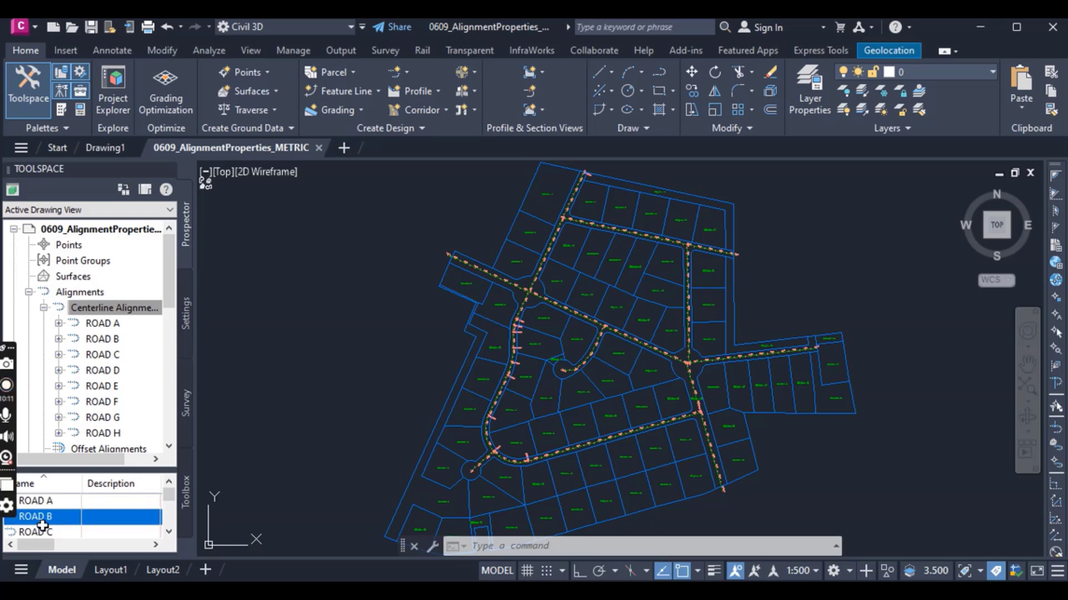
pyautogui.click(43, 506)
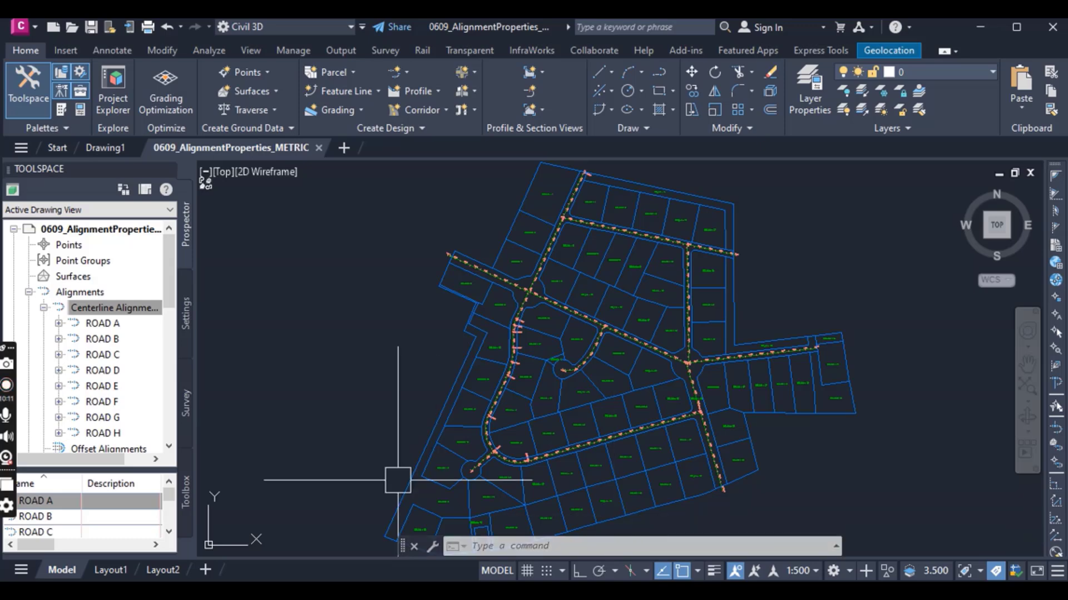
pyautogui.click(127, 504)
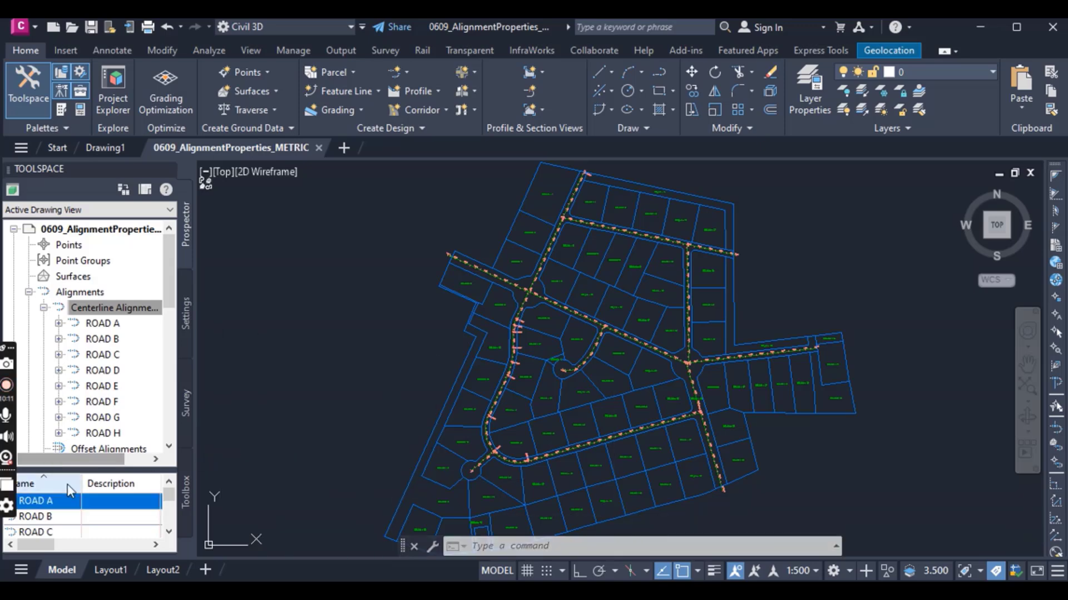
pyautogui.click(117, 502)
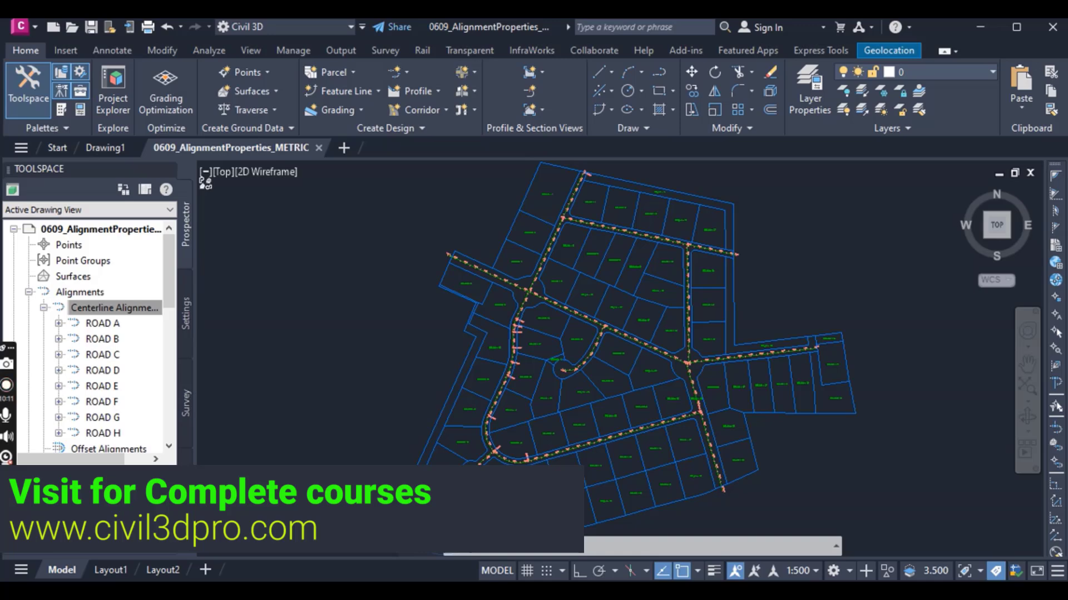
pyautogui.write('-')
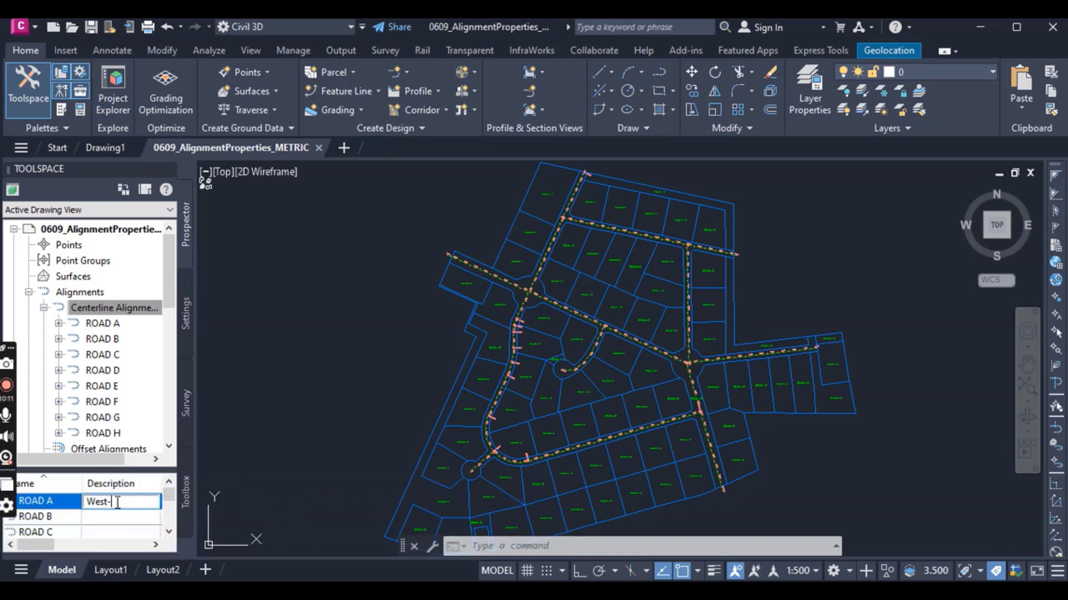
pyautogui.write('East')
pyautogui.press('Return')
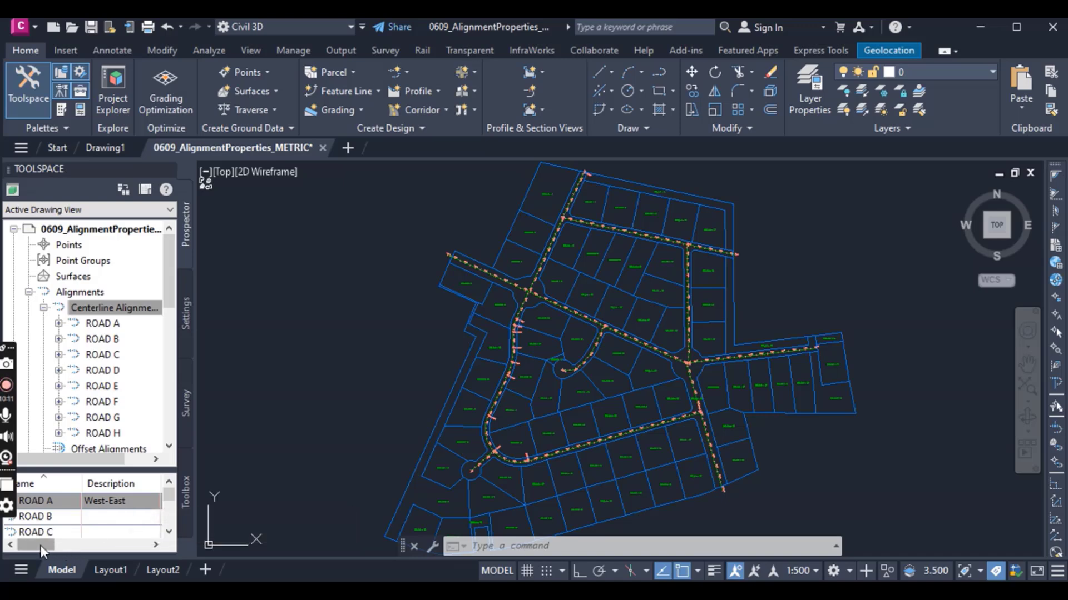
# Step: Change the style of the ROAD A alignment to Basic
pyautogui.moveTo(41, 545); pyautogui.dragTo(99, 541)
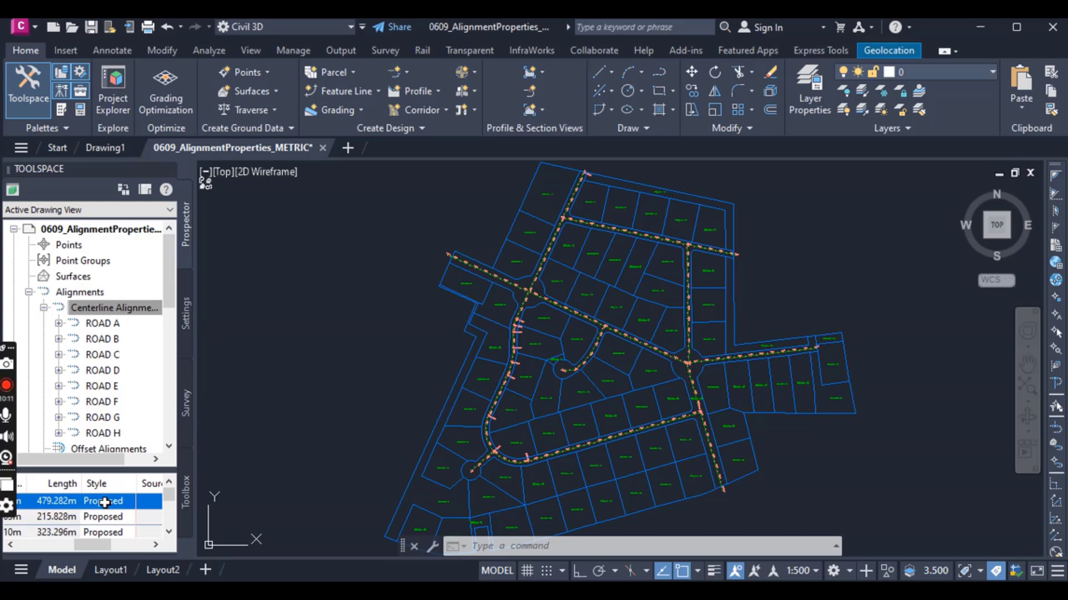
pyautogui.click(104, 502)
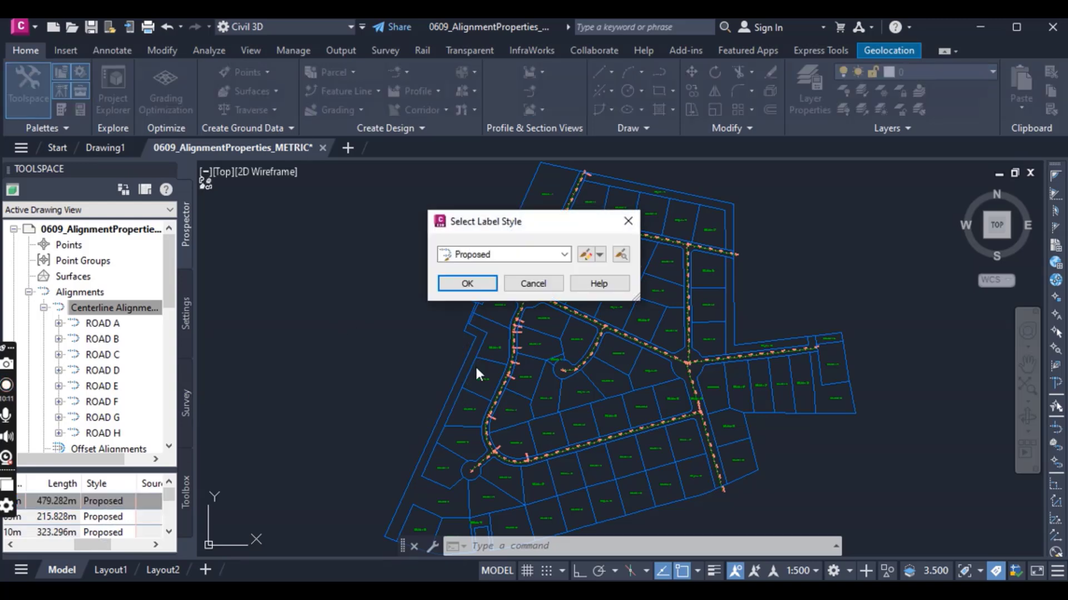
pyautogui.click(503, 258)
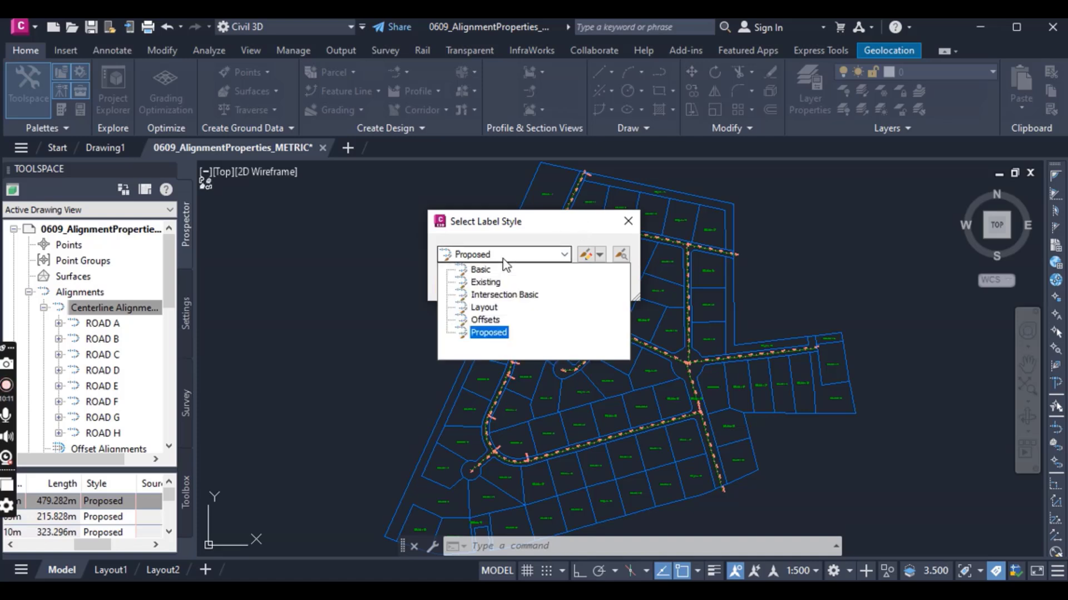
pyautogui.click(473, 270)
pyautogui.click(468, 284)
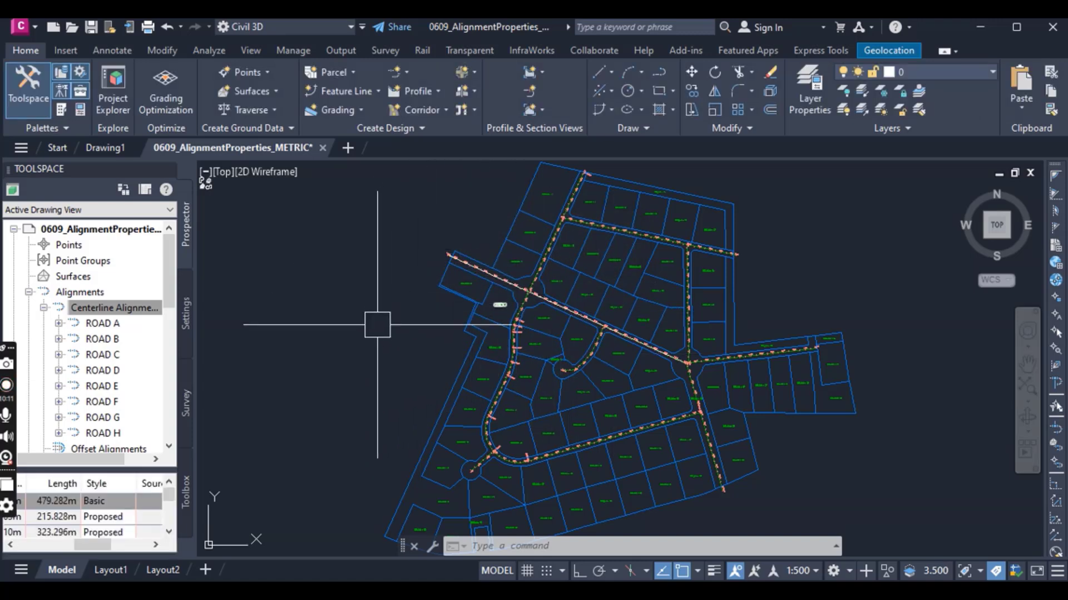
pyautogui.scroll(-2, 384, 367)
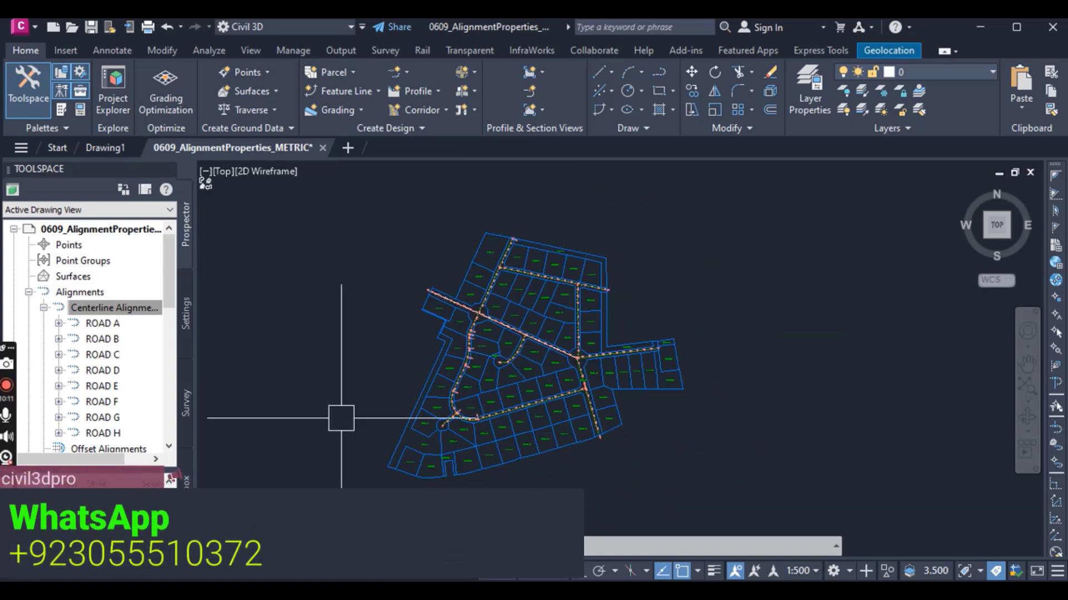
pyautogui.scroll(2, 345, 414)
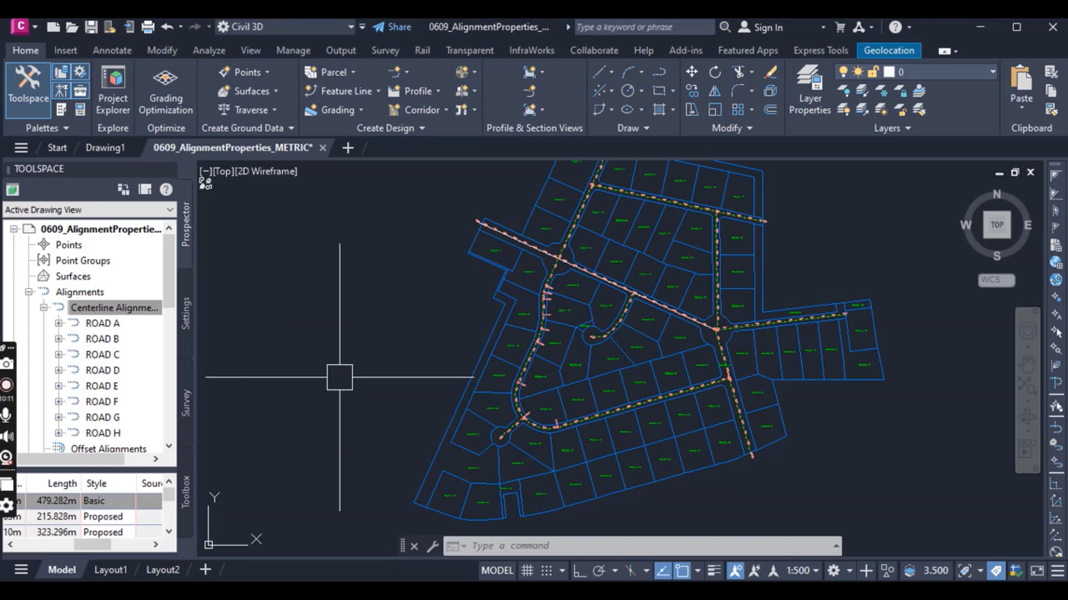
pyautogui.moveTo(339, 376)
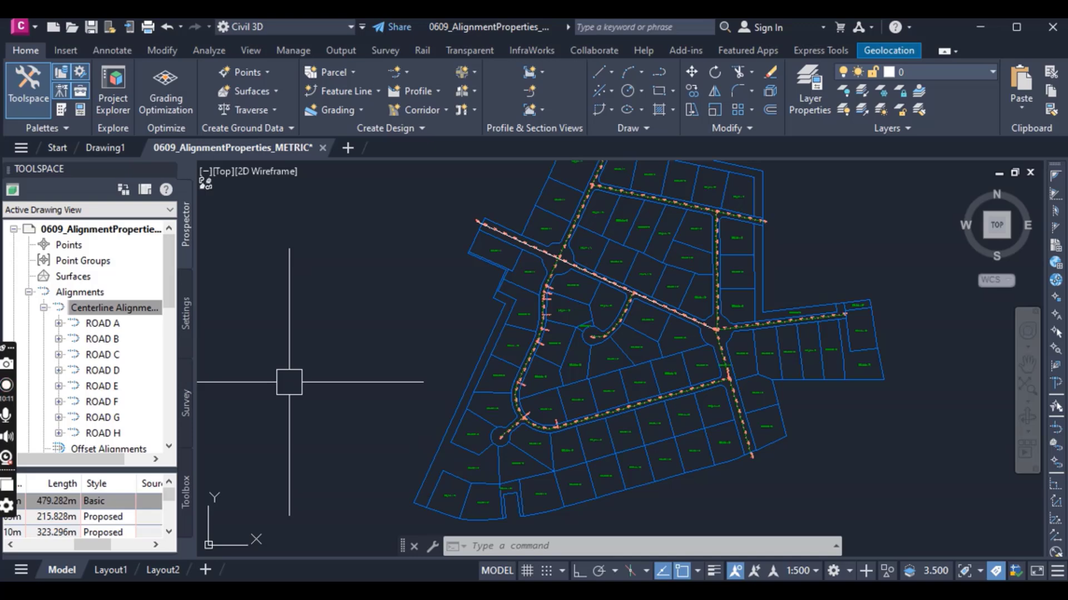
pyautogui.moveTo(289, 382)
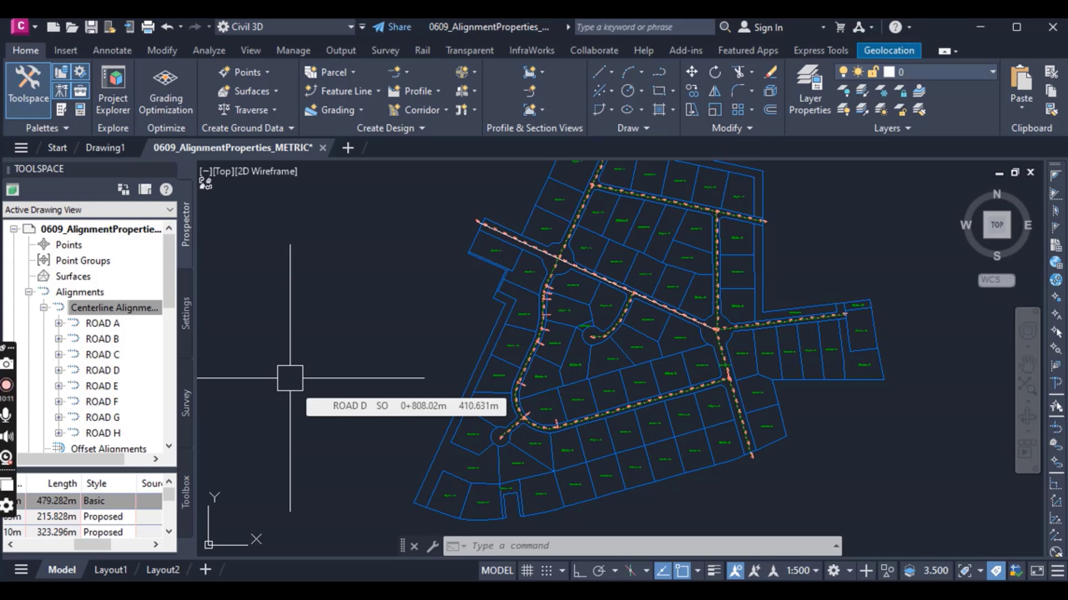
# Step: Display the object properties and select the ROAD B centerline alignment in the drawing
pyautogui.hotkey('ctrl', '1')
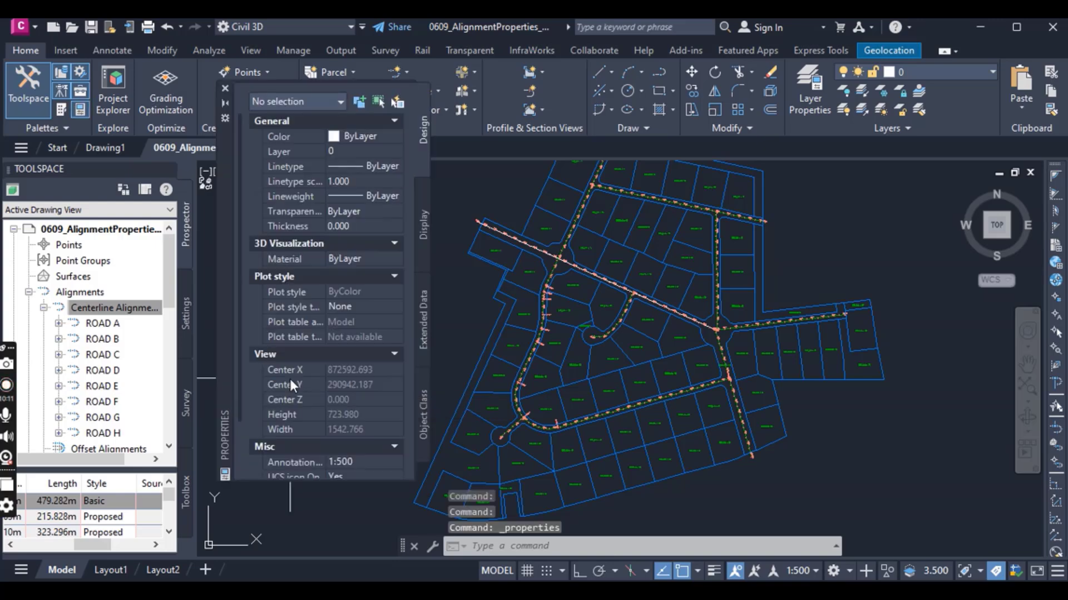
pyautogui.rightClick(866, 242)
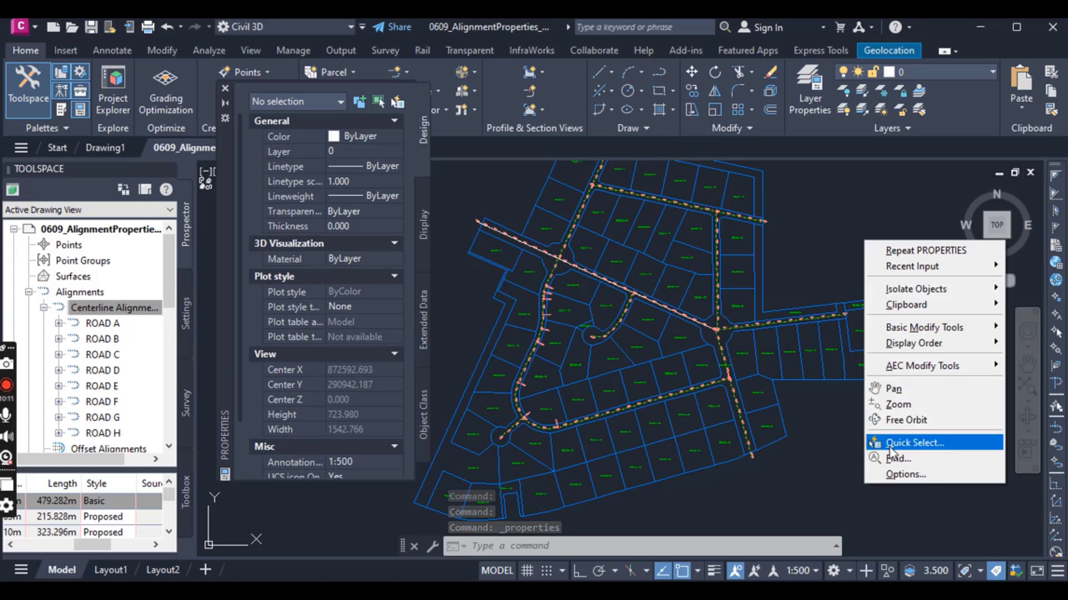
pyautogui.click(845, 491)
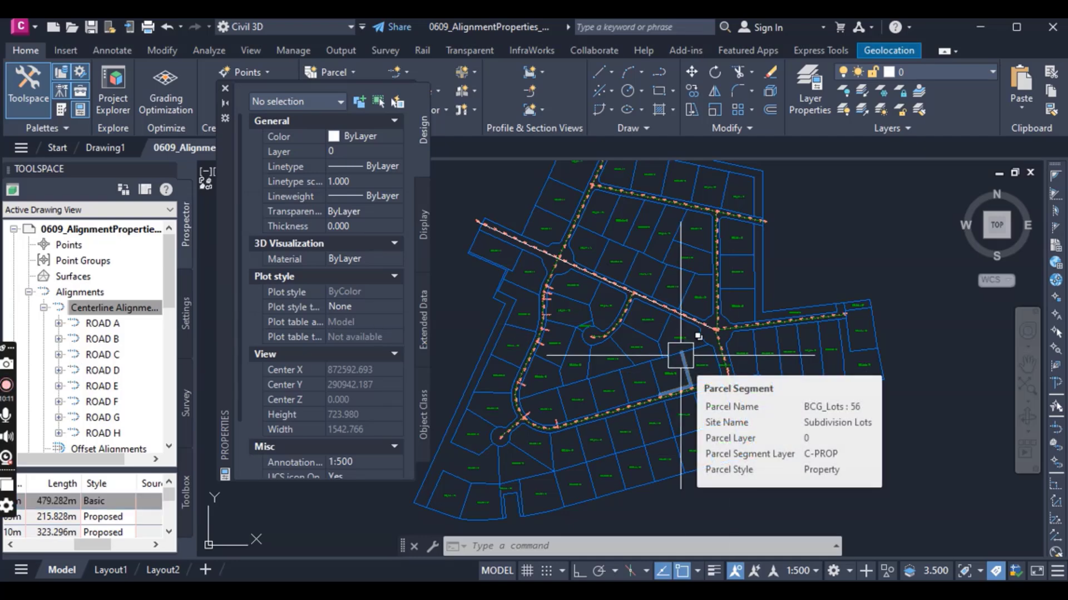
pyautogui.click(96, 342)
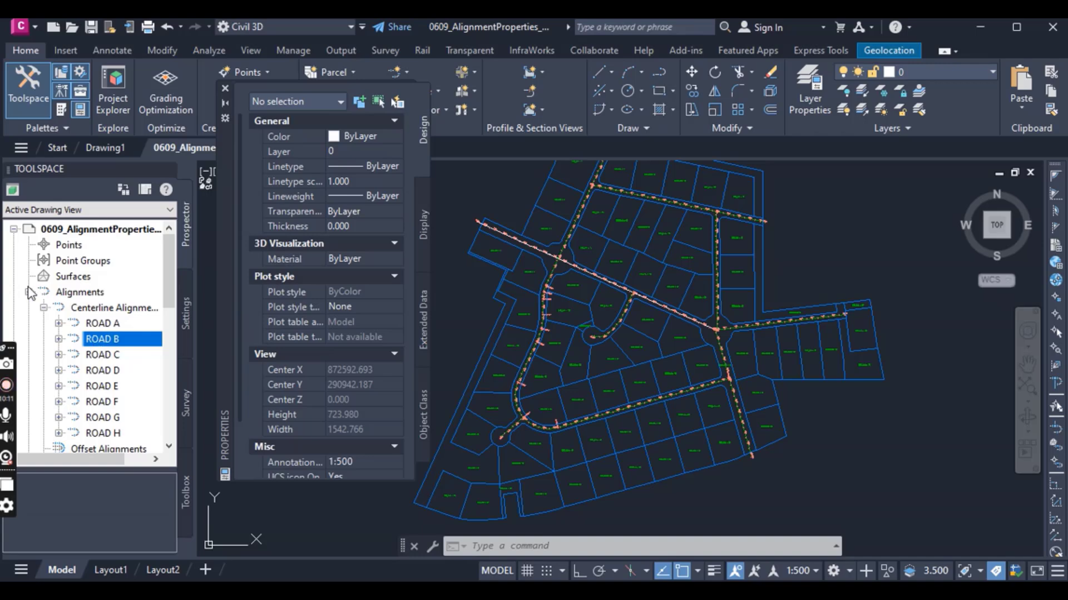
pyautogui.rightClick(109, 340)
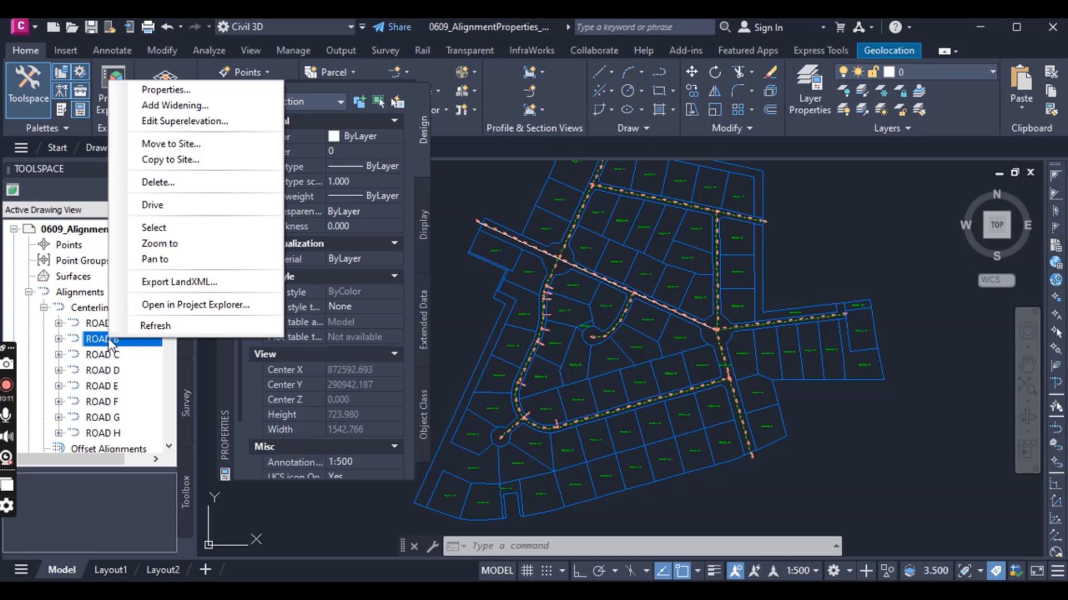
pyautogui.click(155, 229)
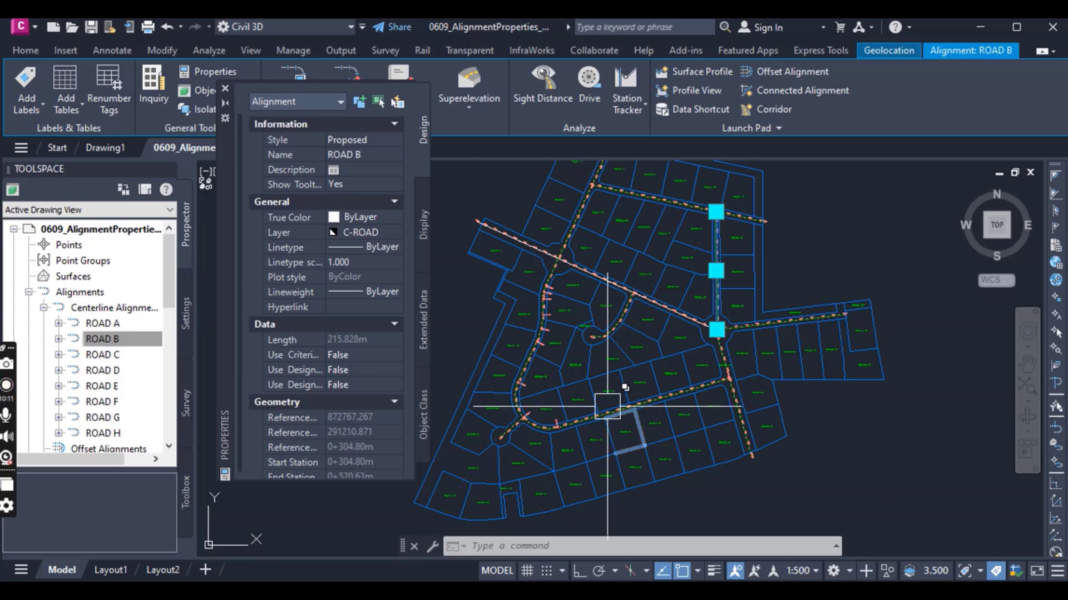
# Step: Set ROAD B's description to "North-South Leg", then clear the selection and close the object properties
pyautogui.click(338, 172)
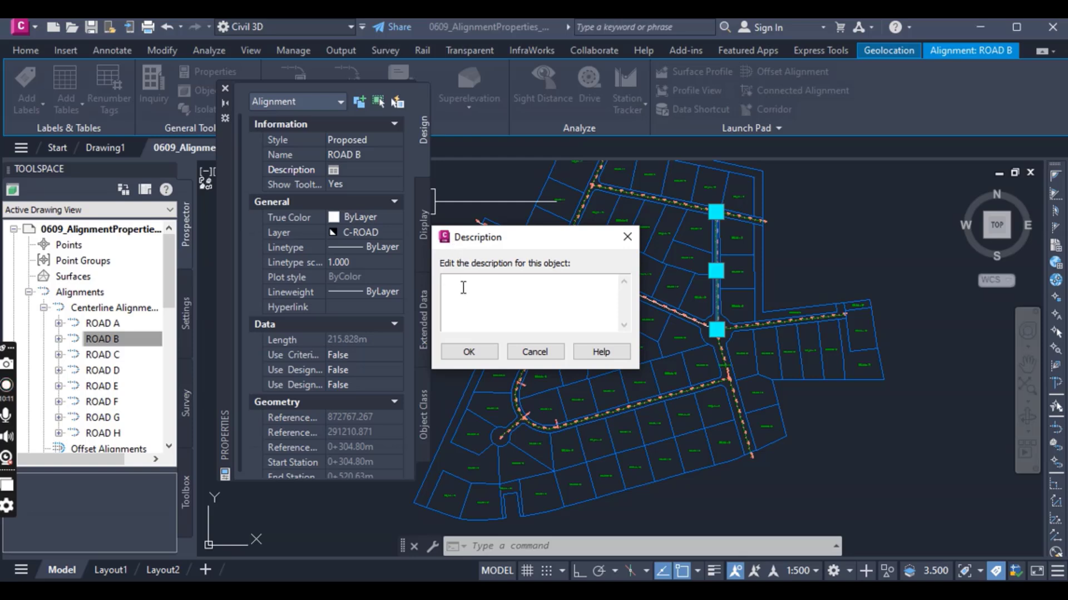
pyautogui.write('North-South Leg')
pyautogui.click(469, 352)
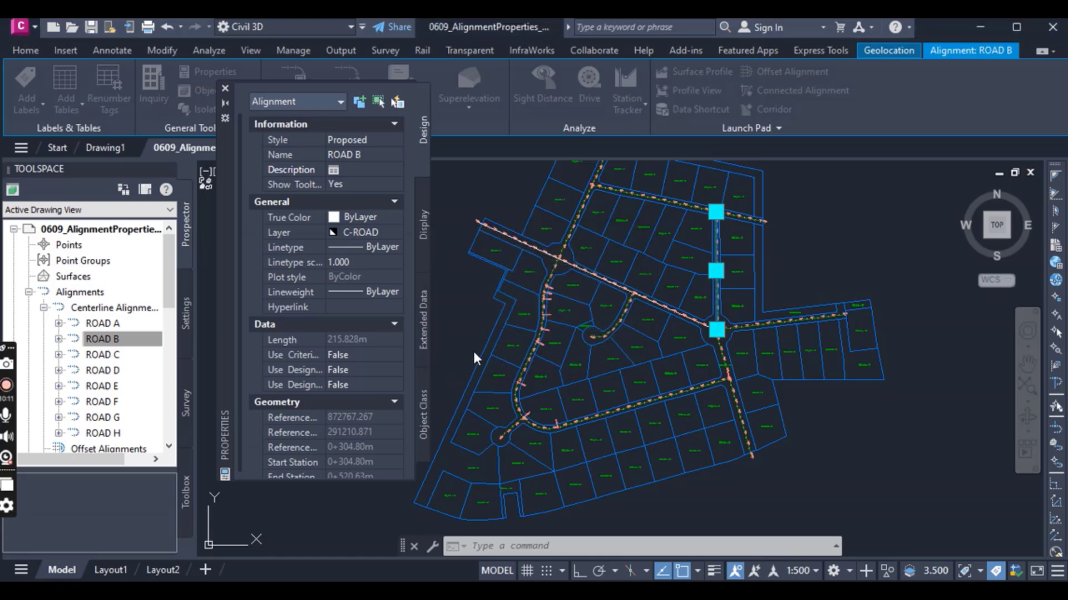
pyautogui.click(463, 321)
pyautogui.press('Escape')
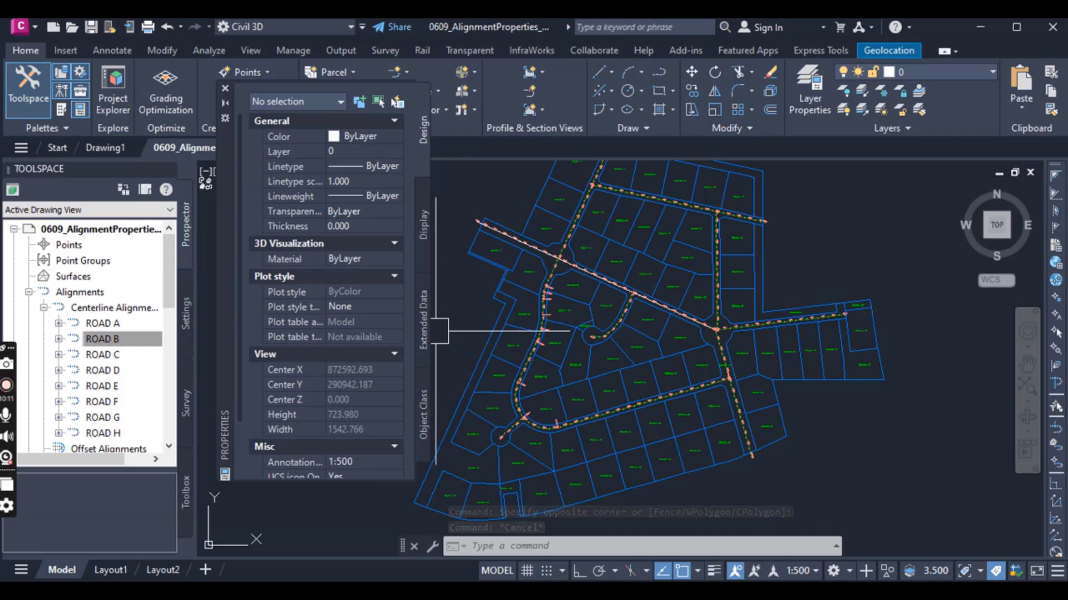
pyautogui.click(225, 89)
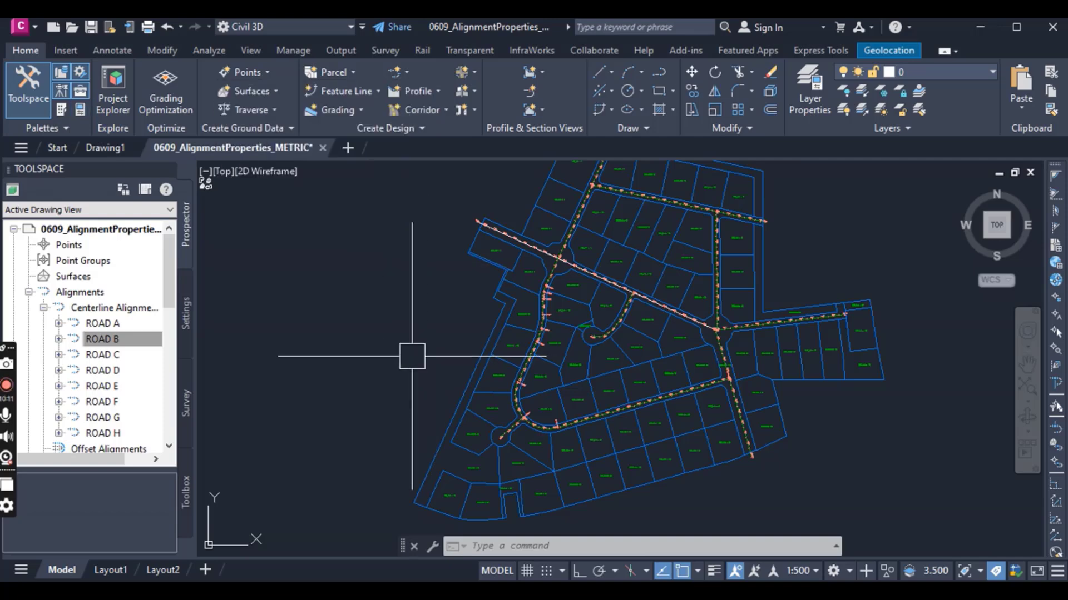
pyautogui.moveTo(416, 379); pyautogui.dragTo(412, 382, button='middle')
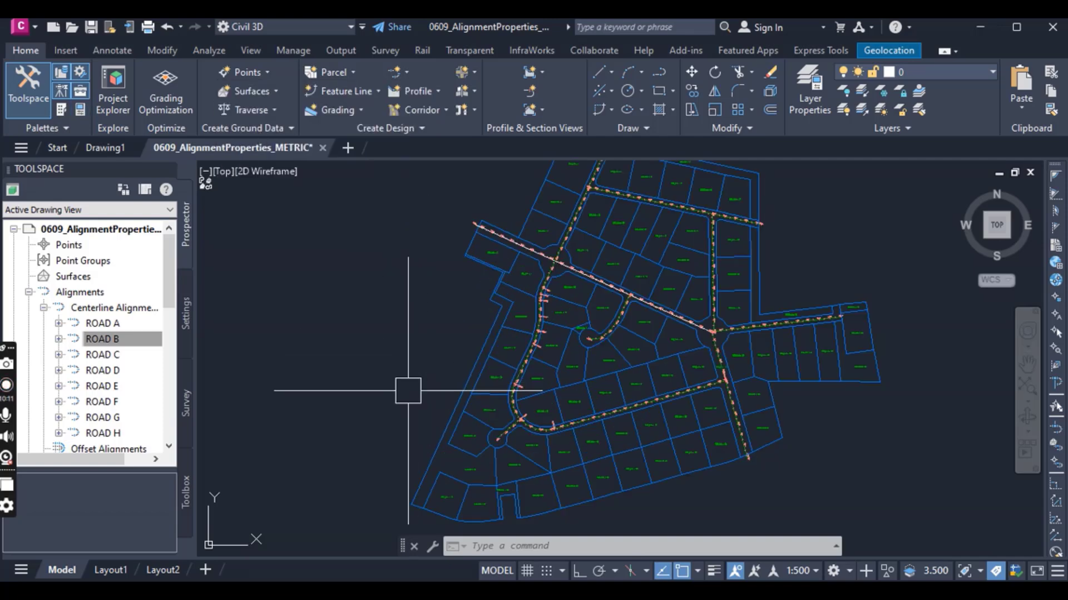
pyautogui.scroll(-4, 404, 386)
pyautogui.scroll(-2, 401, 389)
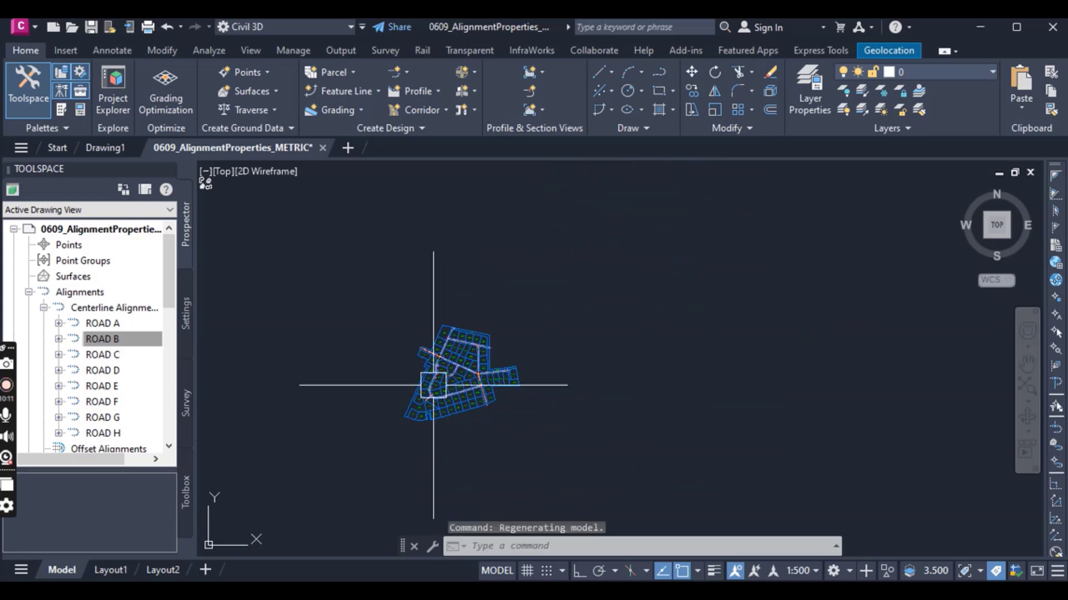
pyautogui.scroll(4, 431, 384)
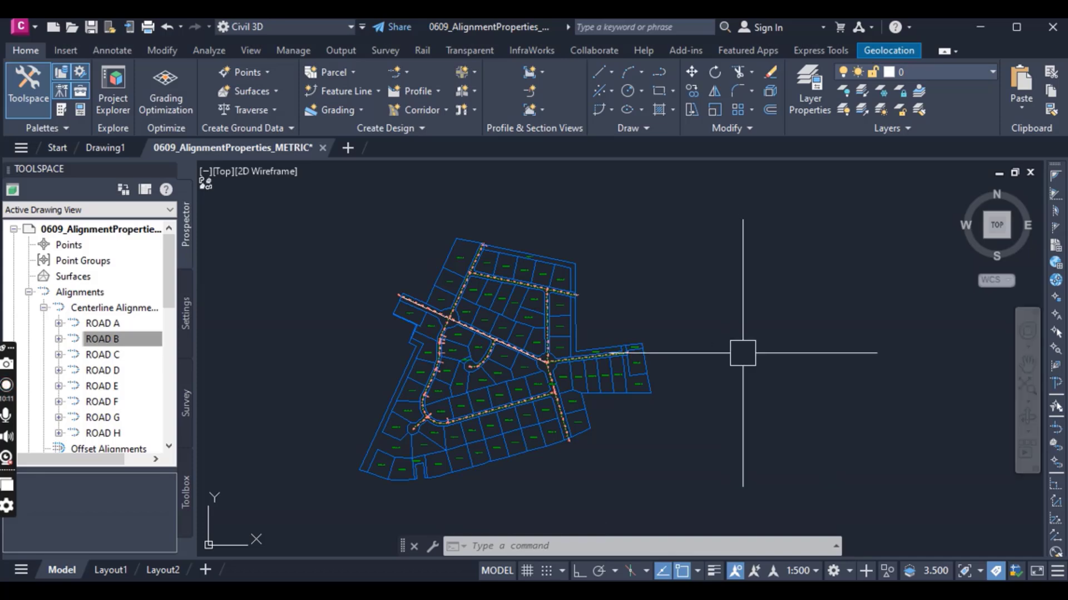
pyautogui.moveTo(738, 314)
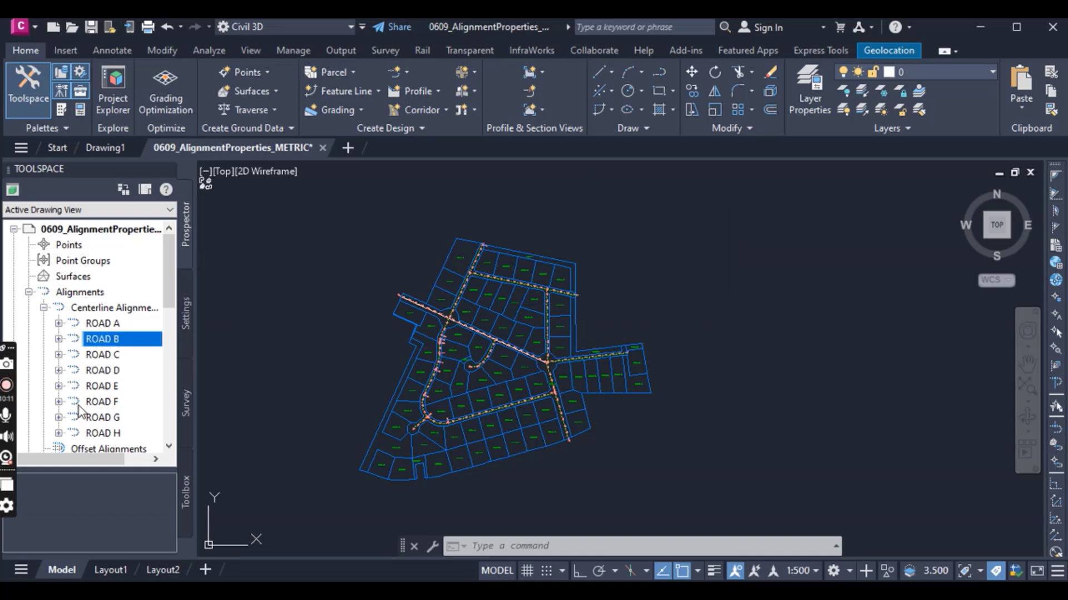
# Step: Open the alignment properties of ROAD H and set its description to "South Cul-De-Sac"
pyautogui.rightClick(103, 433)
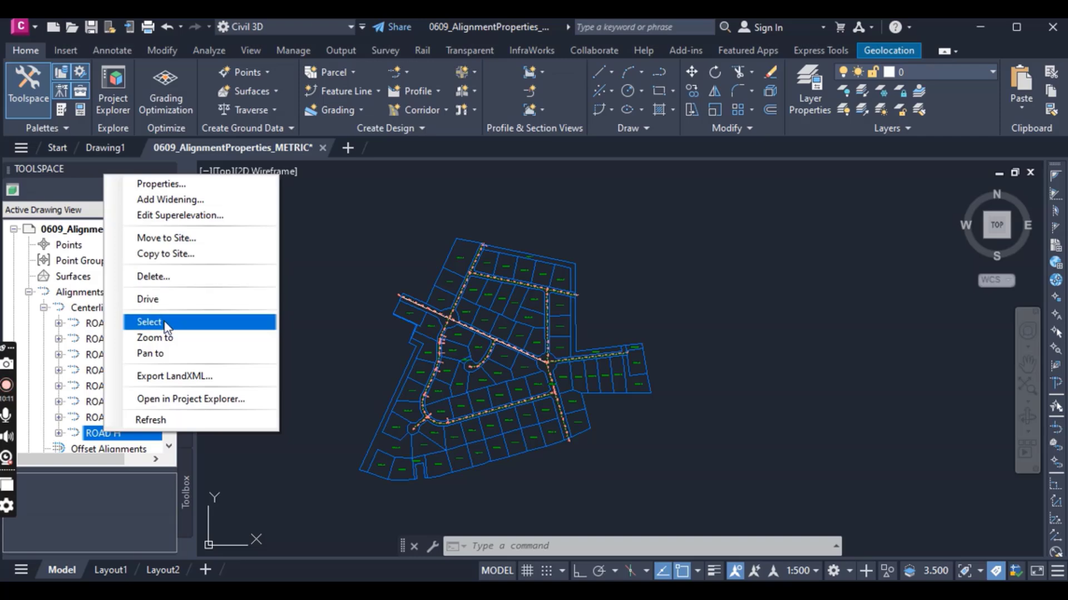
pyautogui.click(166, 185)
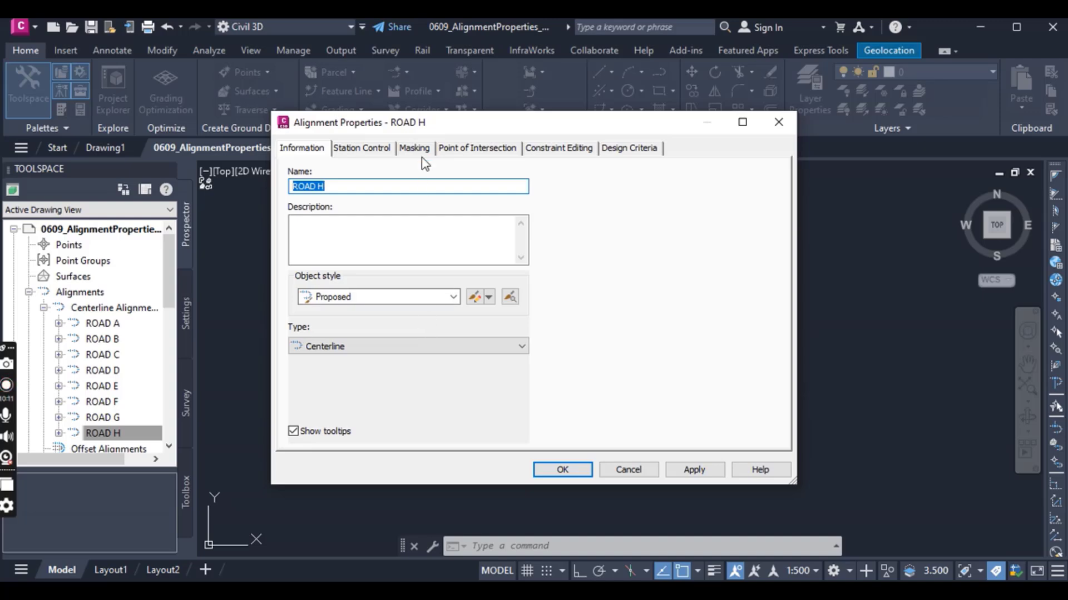
pyautogui.click(480, 149)
pyautogui.click(309, 148)
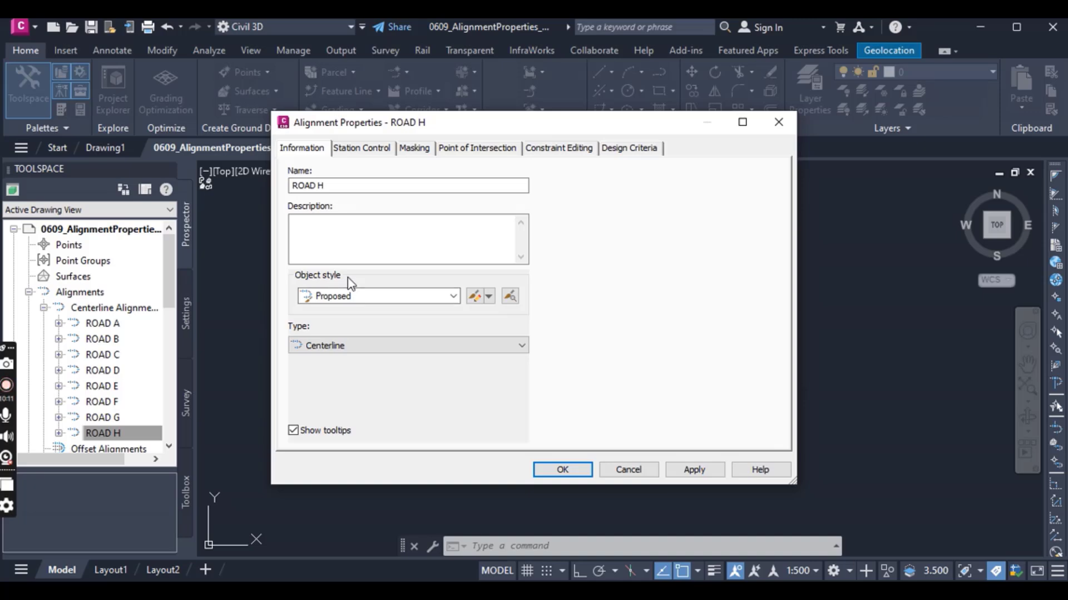
pyautogui.click(319, 238)
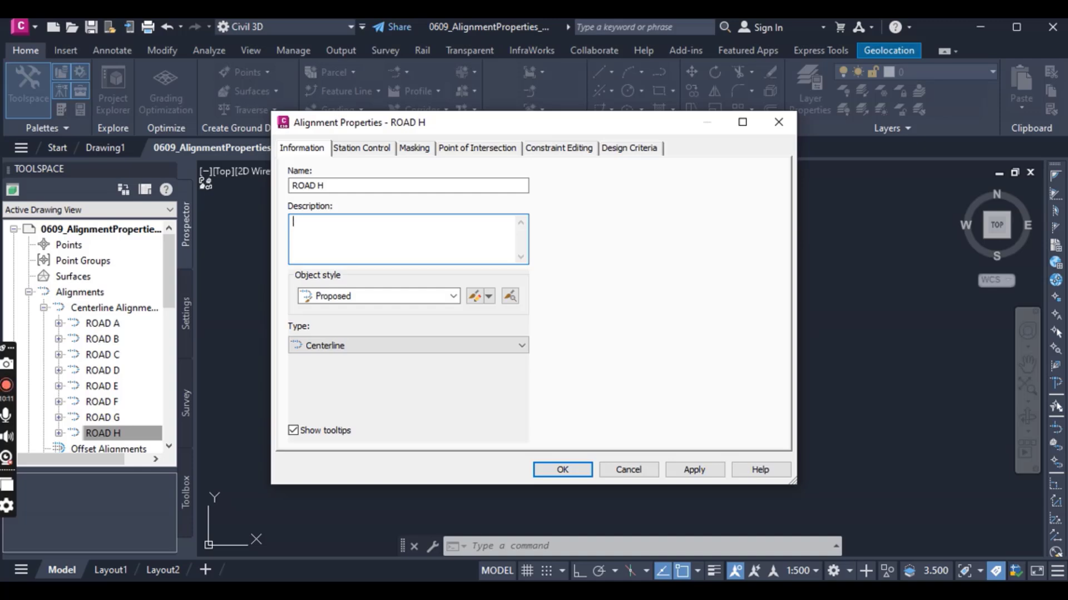
pyautogui.write('South Cul-De-Sac')
# Step: Set ROAD H's object style to Existing and apply the alignment property changes
pyautogui.click(395, 296)
pyautogui.click(357, 325)
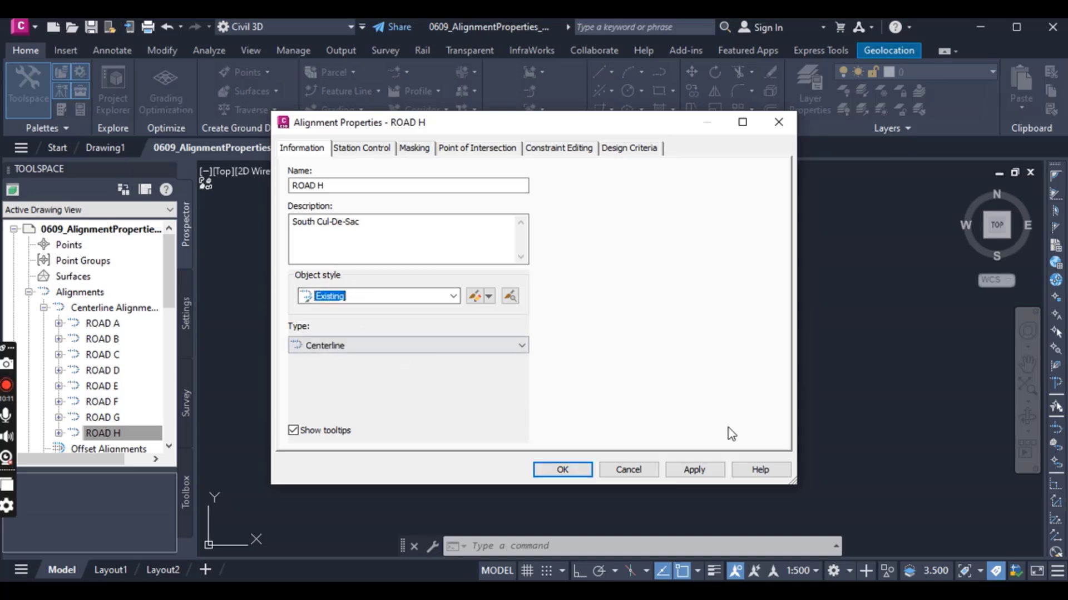
pyautogui.moveTo(623, 124)
pyautogui.mouseDown()
pyautogui.moveTo(522, 133)
pyautogui.moveTo(341, 124)
pyautogui.moveTo(889, 37)
pyautogui.moveTo(964, 54)
pyautogui.moveTo(923, 64)
pyautogui.moveTo(960, 54)
pyautogui.mouseUp()
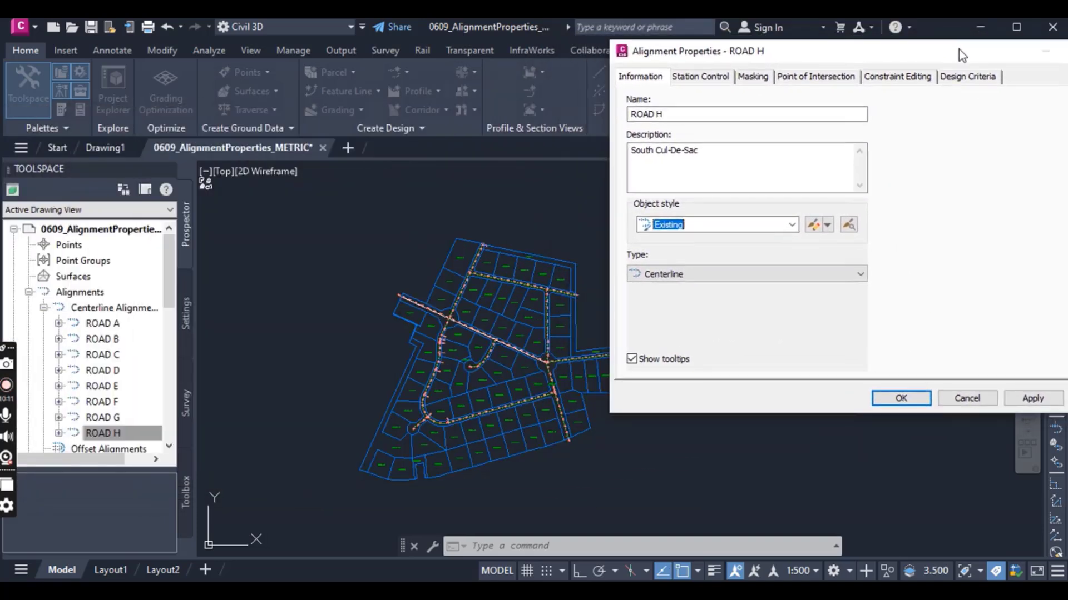
pyautogui.click(1032, 399)
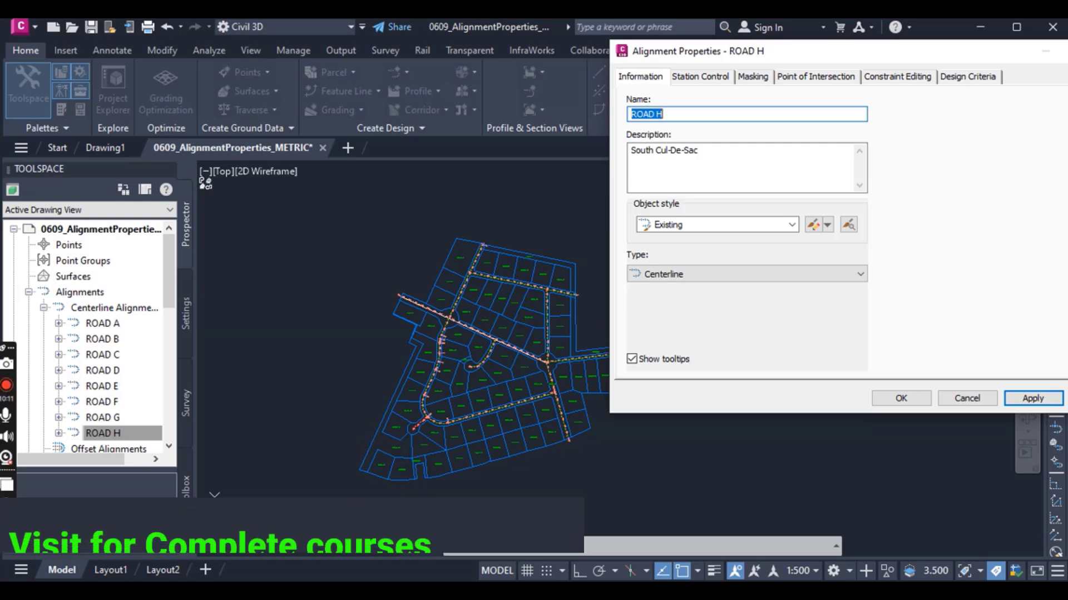
pyautogui.click(901, 398)
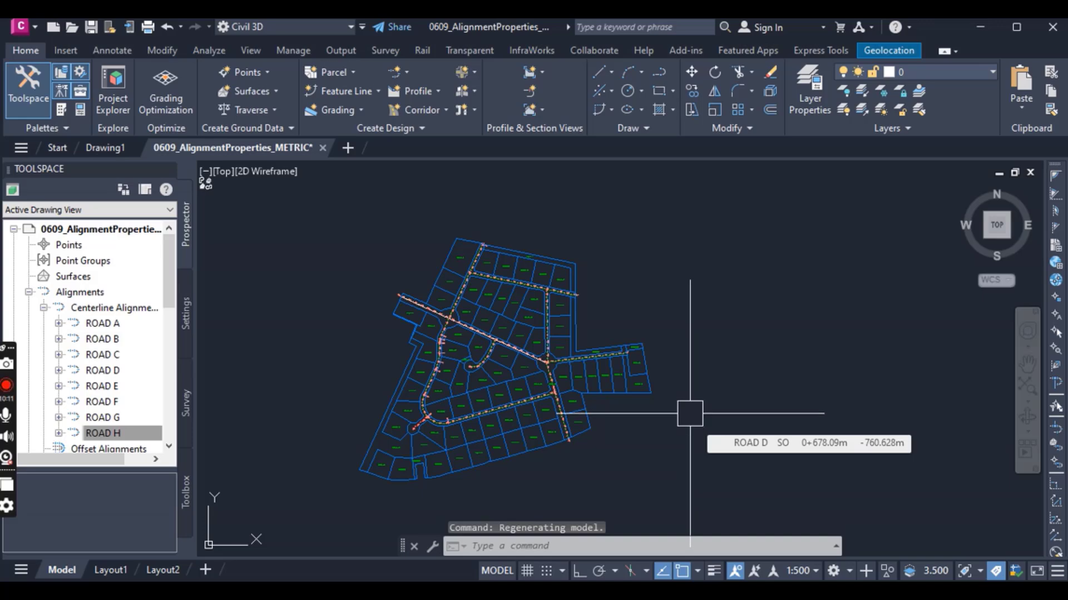
# Step: Examine the ROAD H centerline at the southern cul-de-sac and compare its style with the surrounding road alignments
pyautogui.scroll(8, 421, 445)
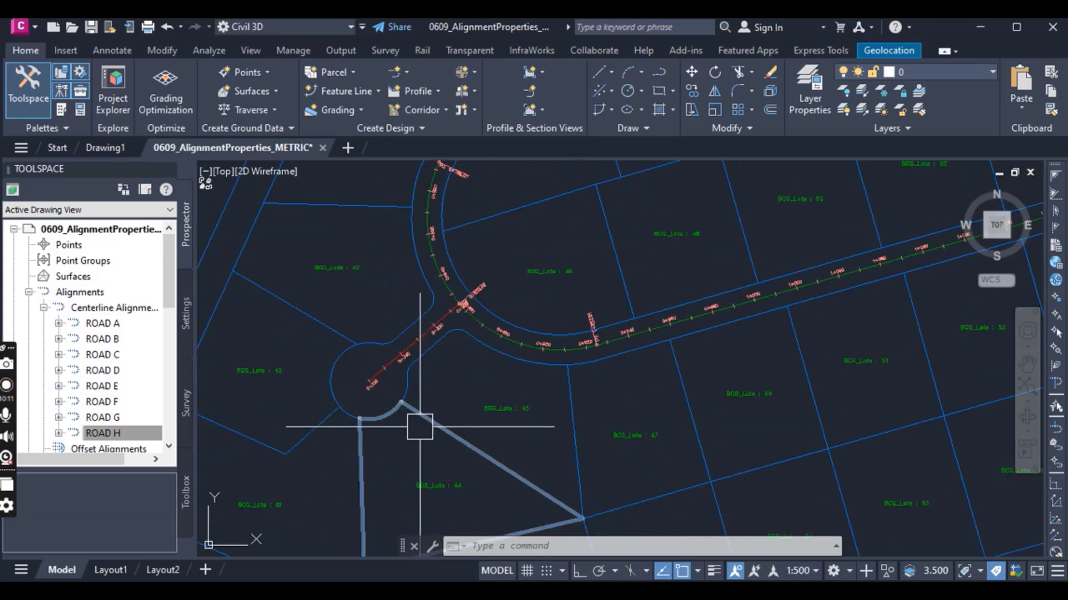
pyautogui.click(407, 369)
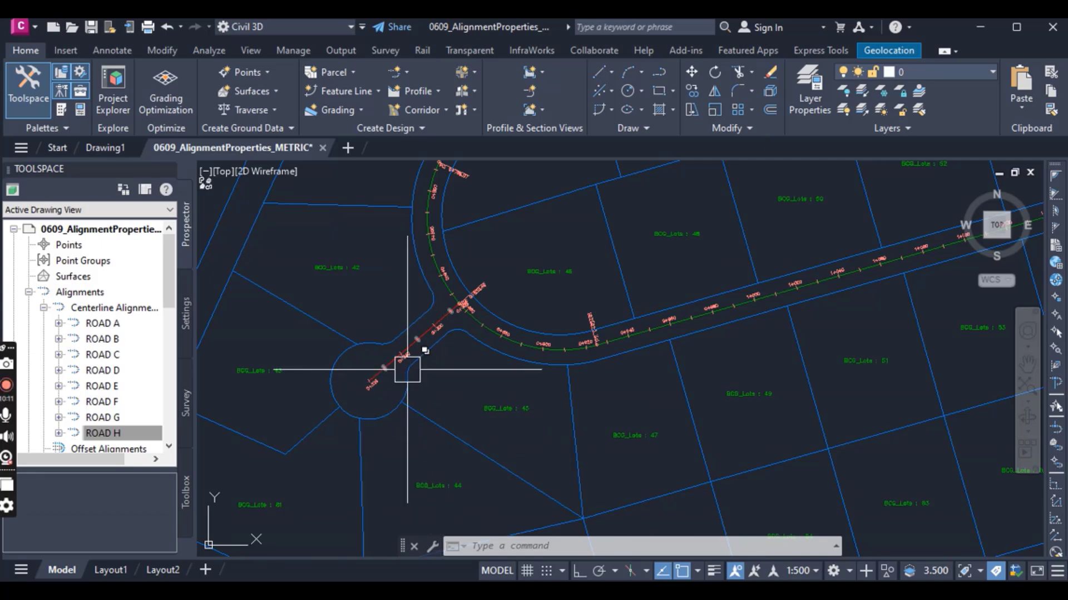
pyautogui.scroll(-10, 410, 423)
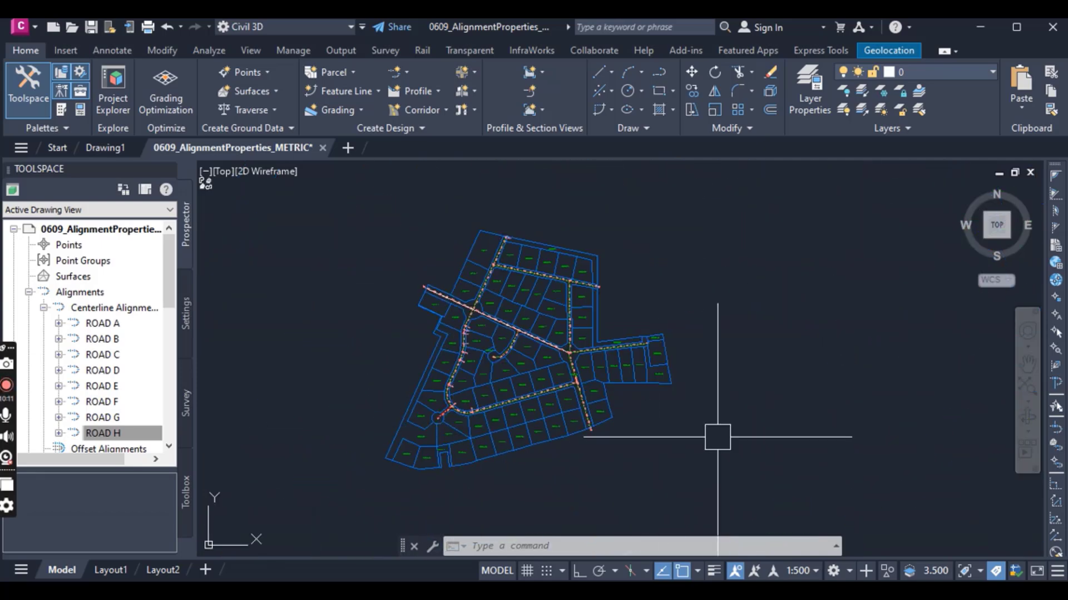
pyautogui.moveTo(720, 437)
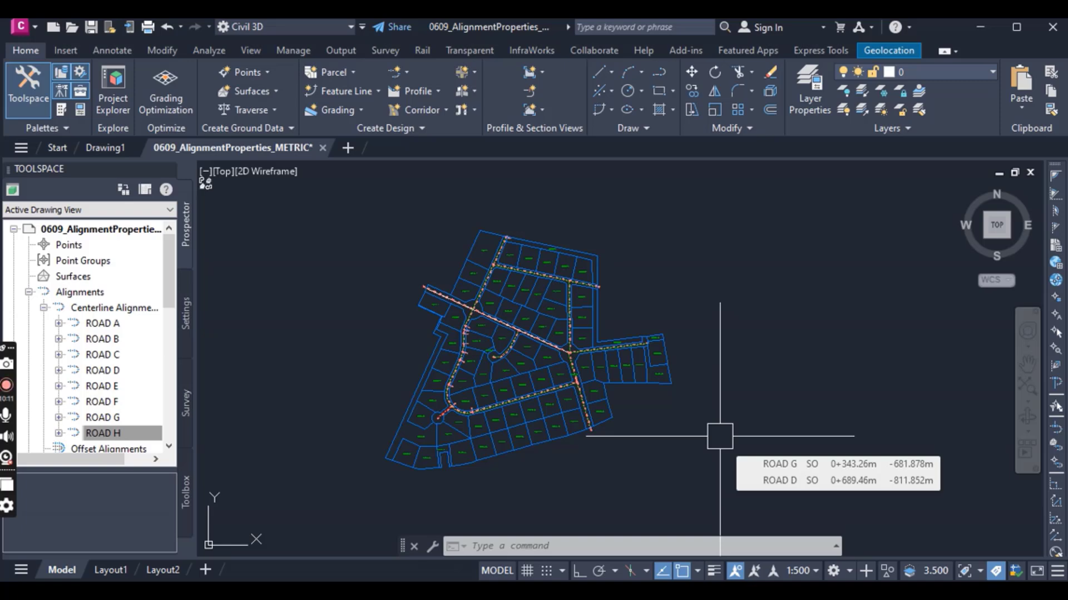
pyautogui.scroll(-2, 720, 392)
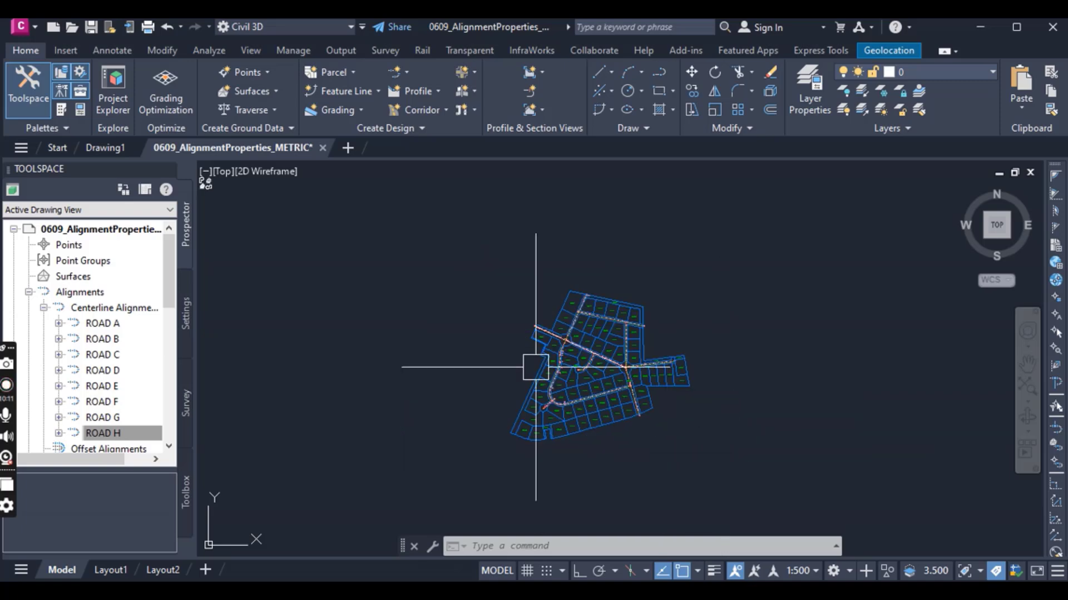
pyautogui.scroll(5, 622, 401)
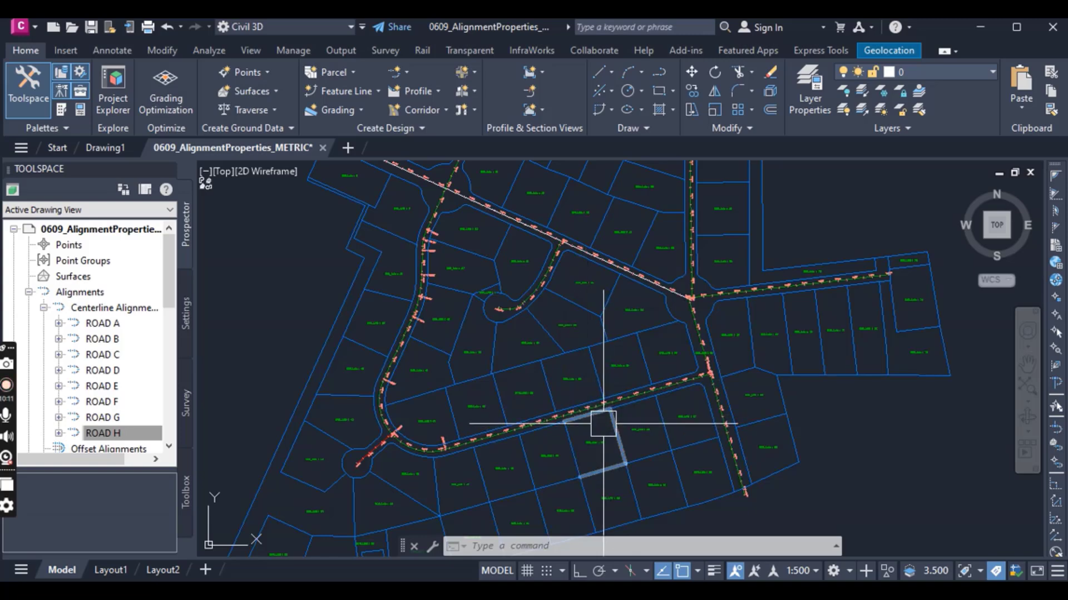
pyautogui.scroll(-3, 612, 425)
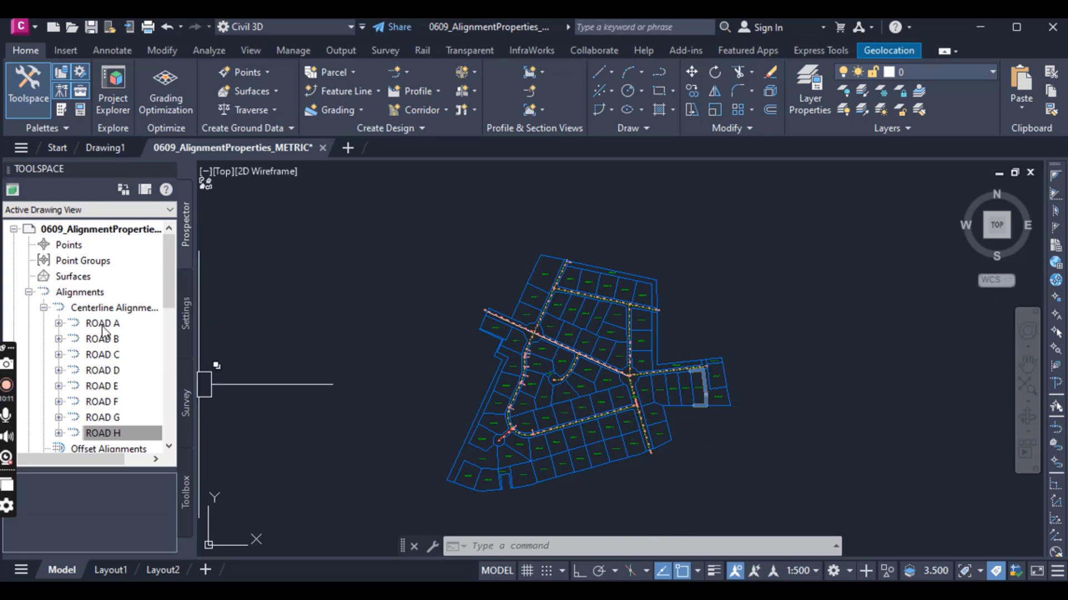
# Step: List the centerline alignments in the item view and select all of them
pyautogui.click(86, 310)
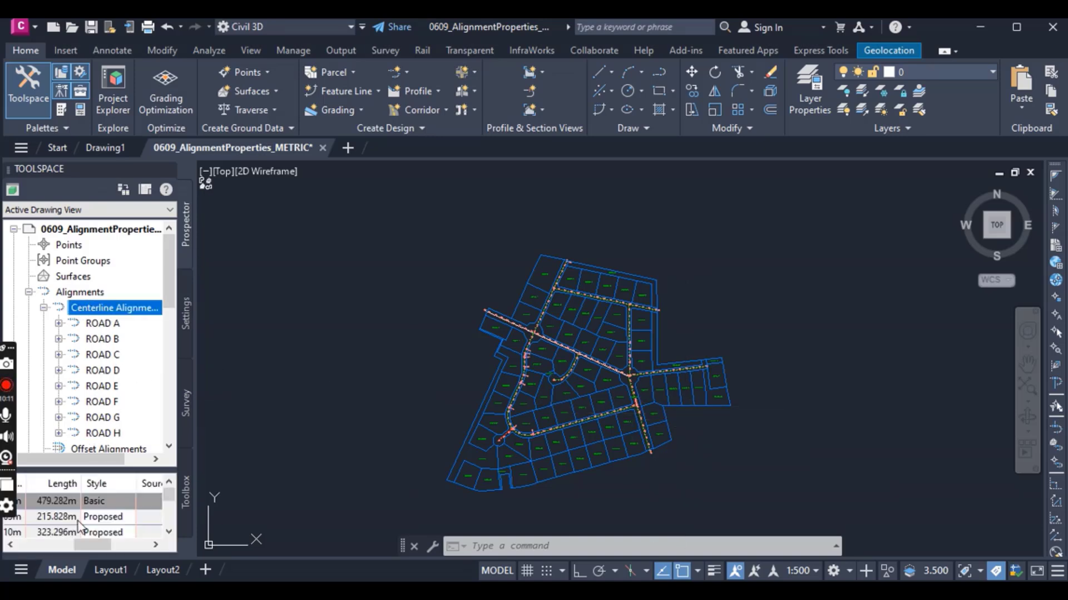
pyautogui.moveTo(89, 540); pyautogui.dragTo(25, 539)
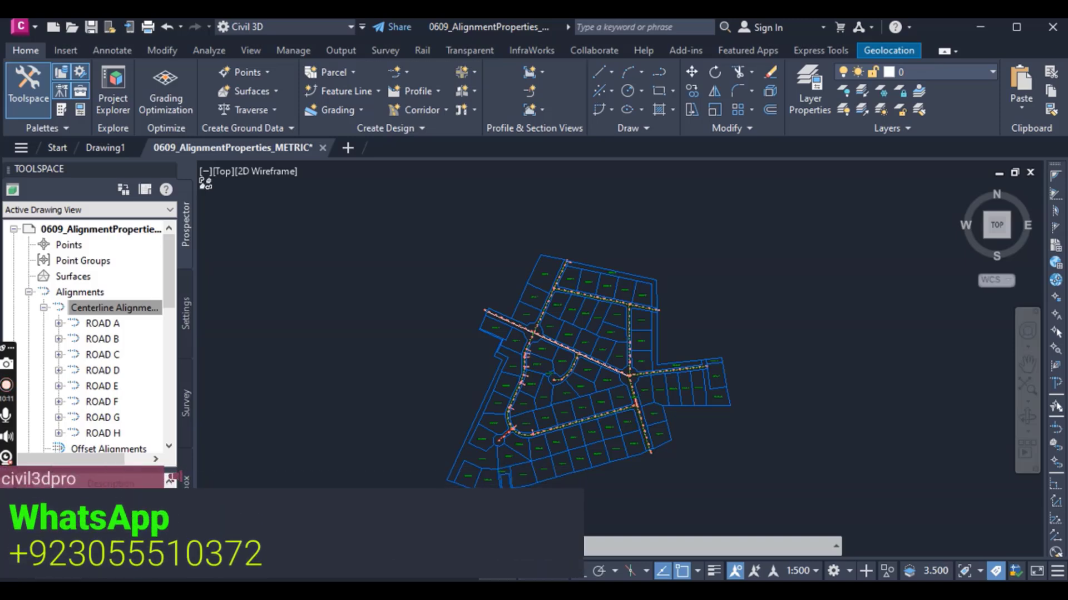
pyautogui.moveTo(174, 477)
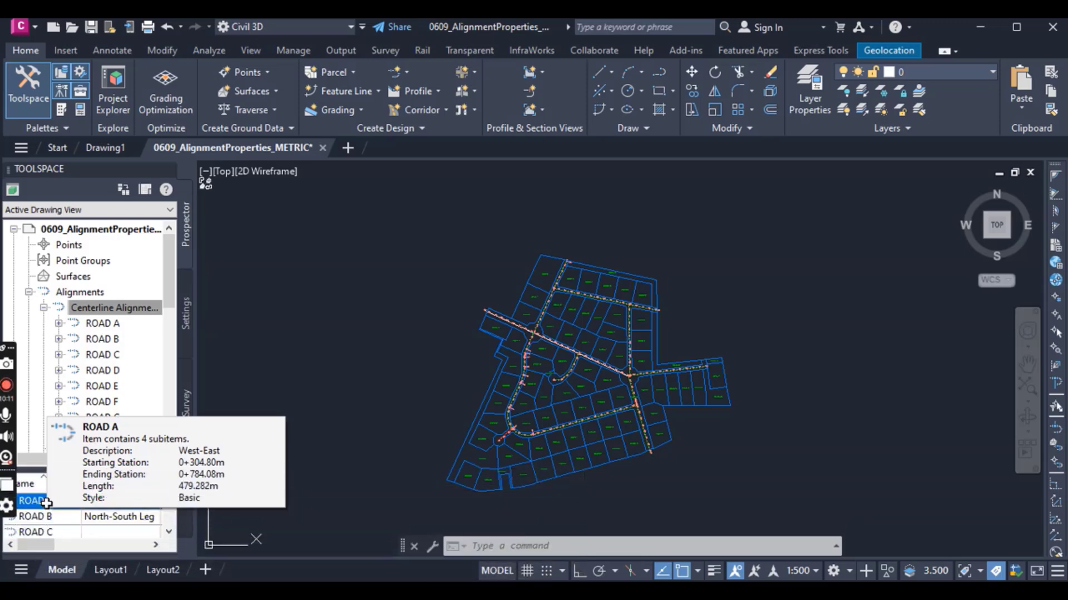
pyautogui.hotkey('ctrl', 'a')
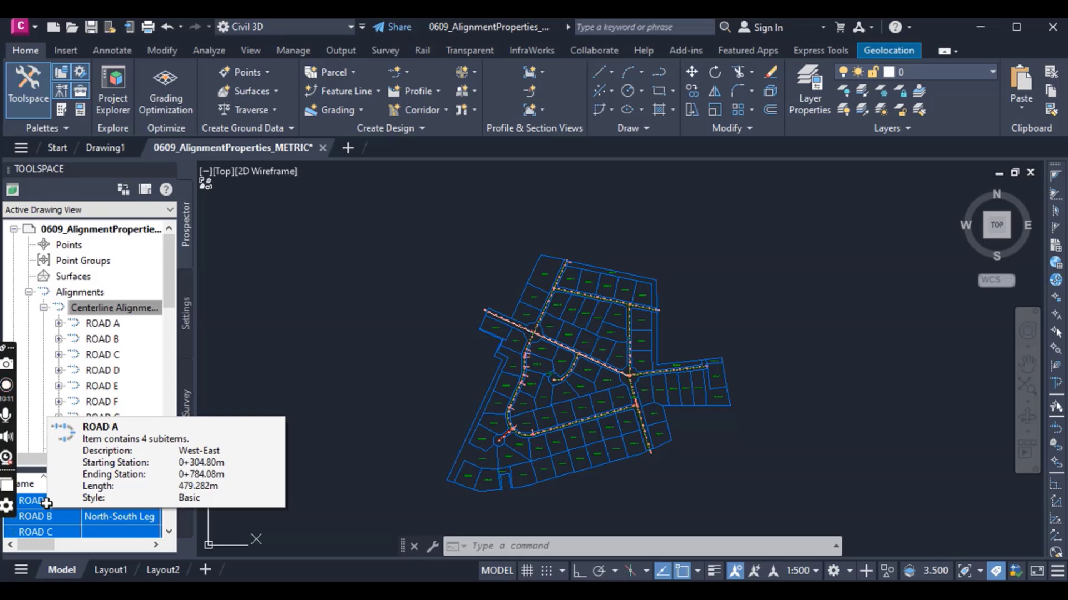
pyautogui.moveTo(59, 527)
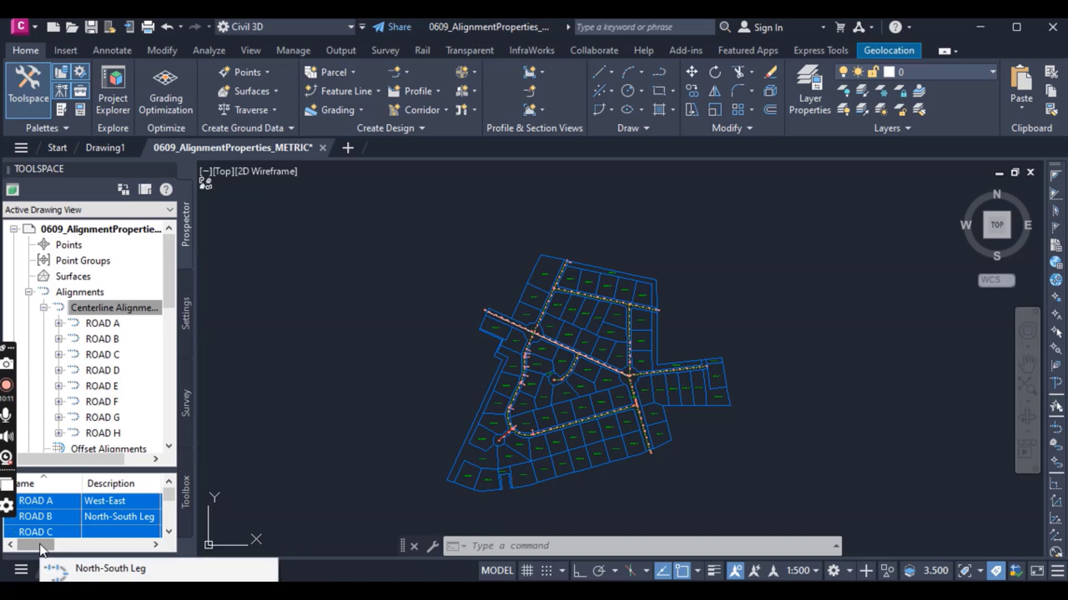
# Step: Change the style of all selected centerline alignments to Layout at once
pyautogui.moveTo(39, 544); pyautogui.dragTo(99, 543)
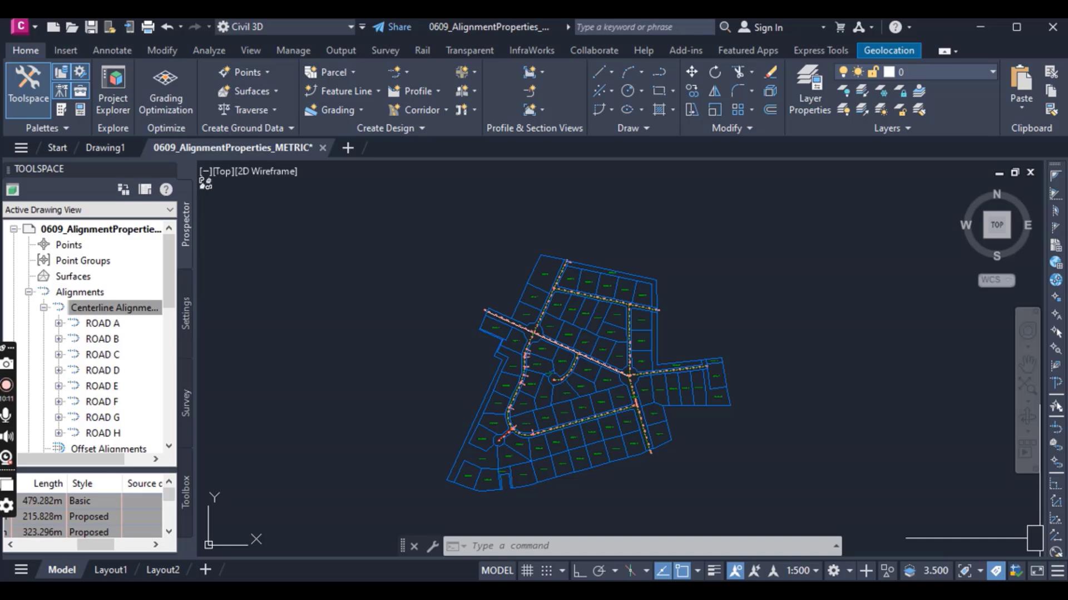
pyautogui.rightClick(90, 488)
pyautogui.click(140, 393)
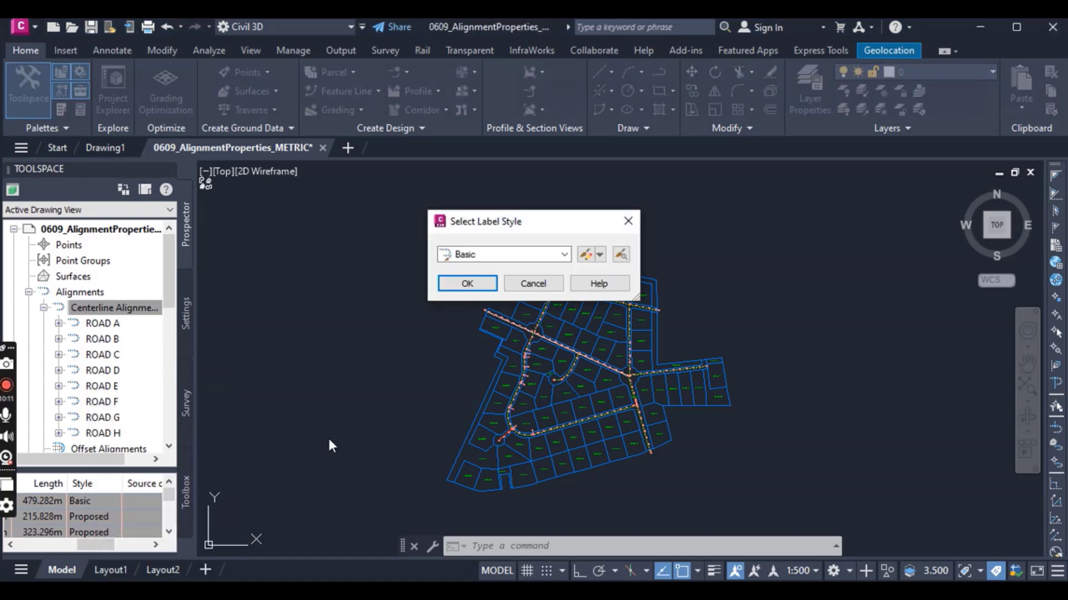
pyautogui.click(492, 255)
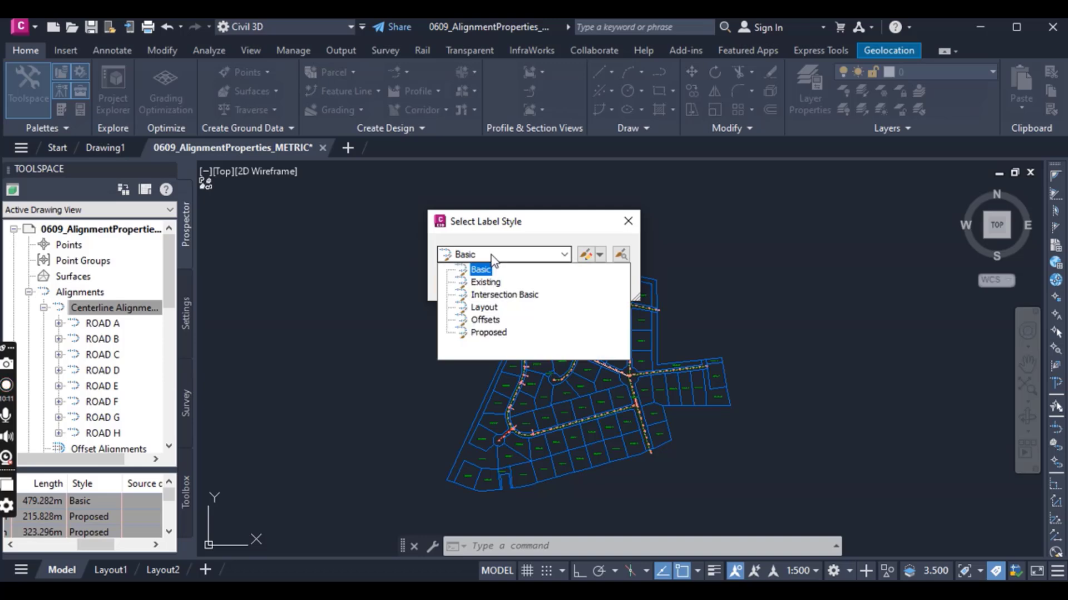
pyautogui.click(488, 309)
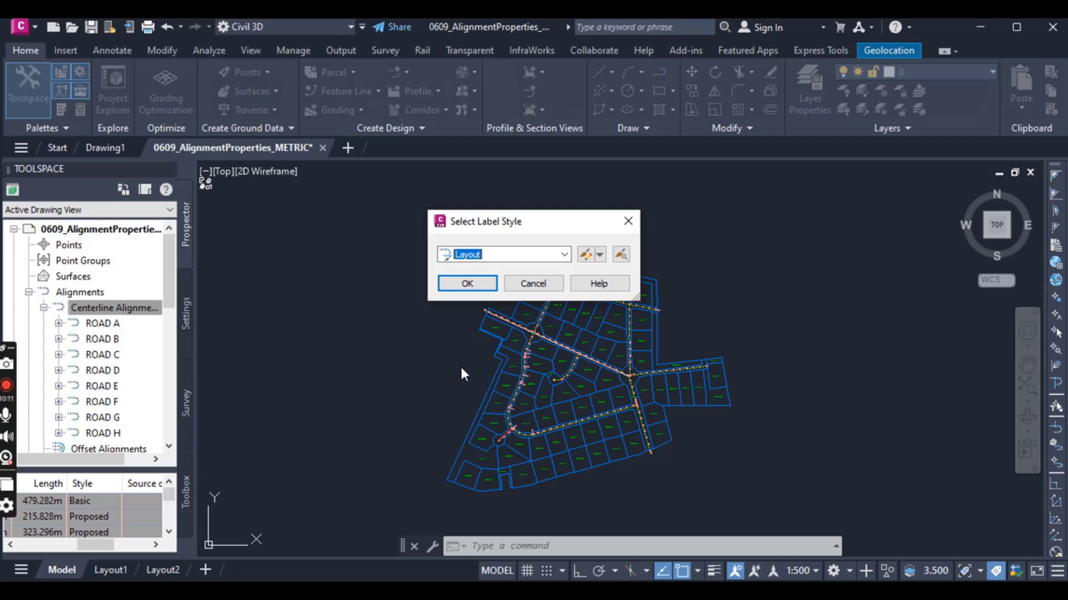
pyautogui.click(467, 284)
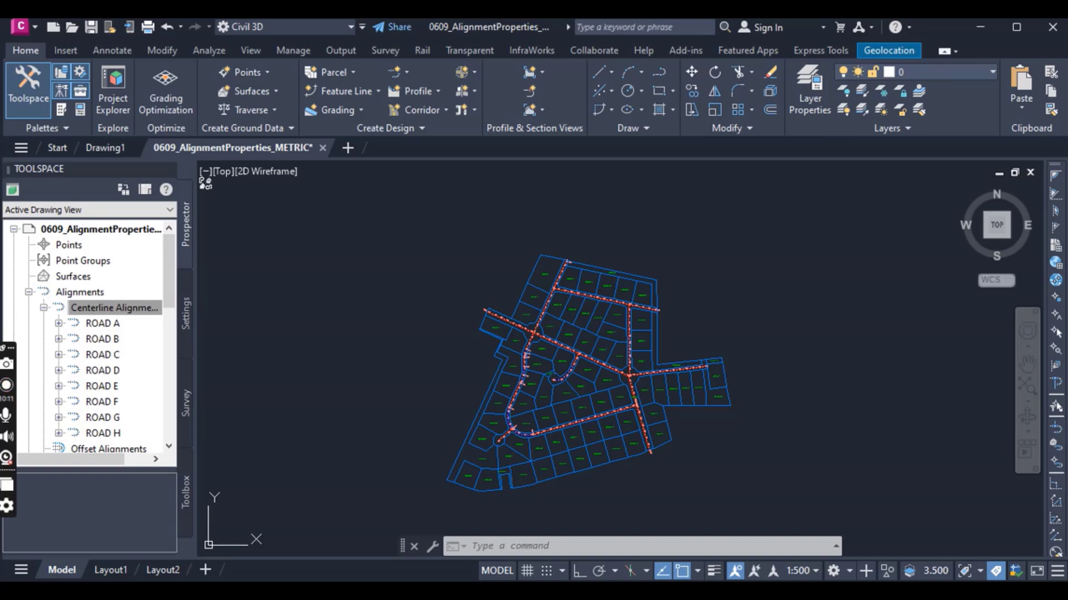
pyautogui.press('Escape')
pyautogui.press('Escape')
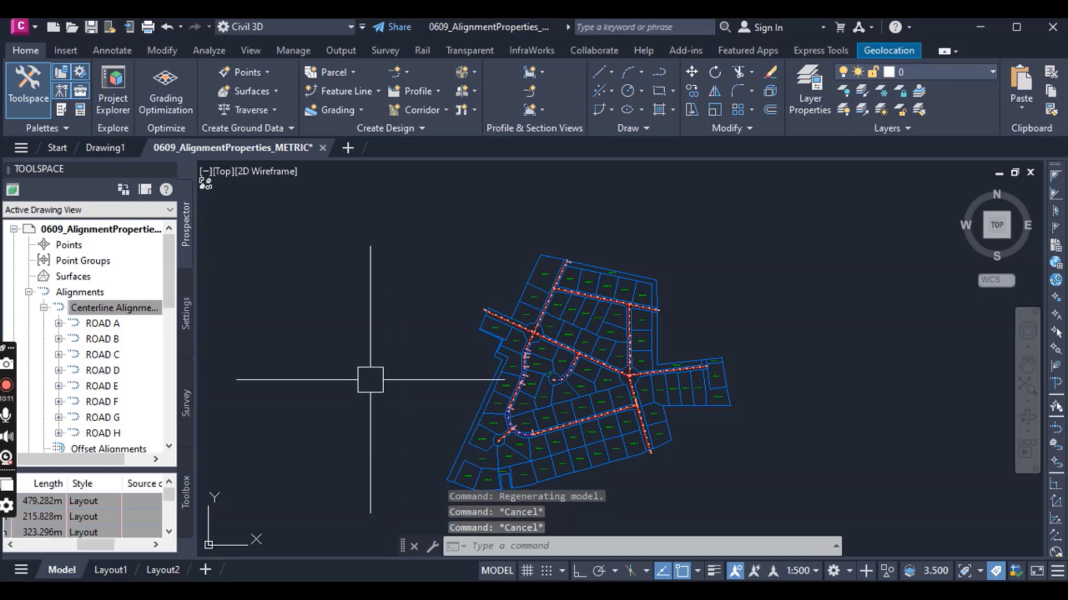
# Step: Examine how the Layout style distinguishes the straight and curved segments of the road centerlines across the subdivision
pyautogui.scroll(5, 550, 389)
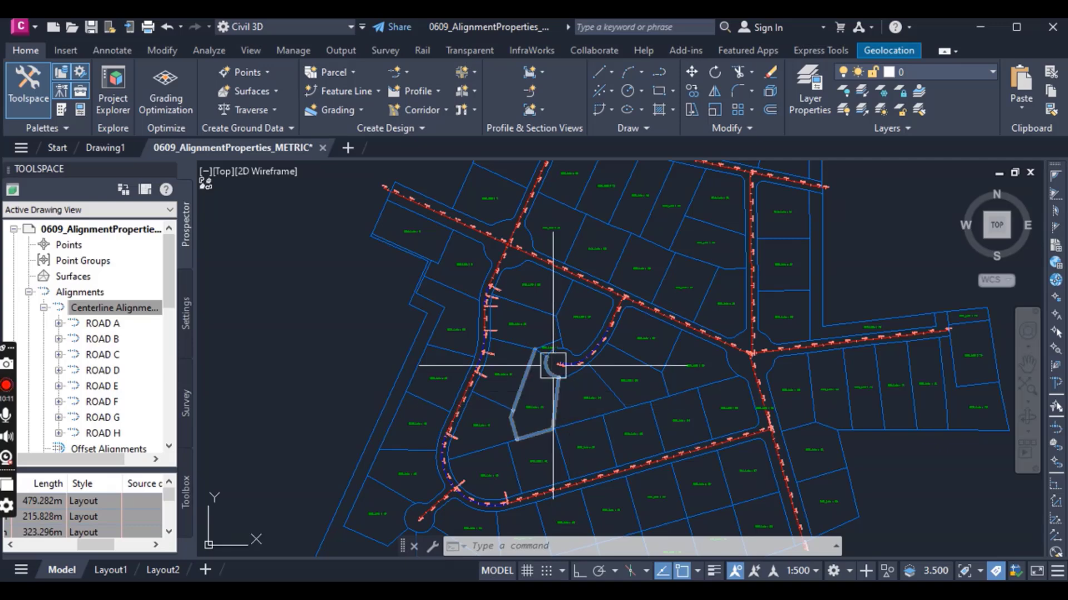
pyautogui.scroll(-3, 547, 420)
pyautogui.scroll(2, 555, 389)
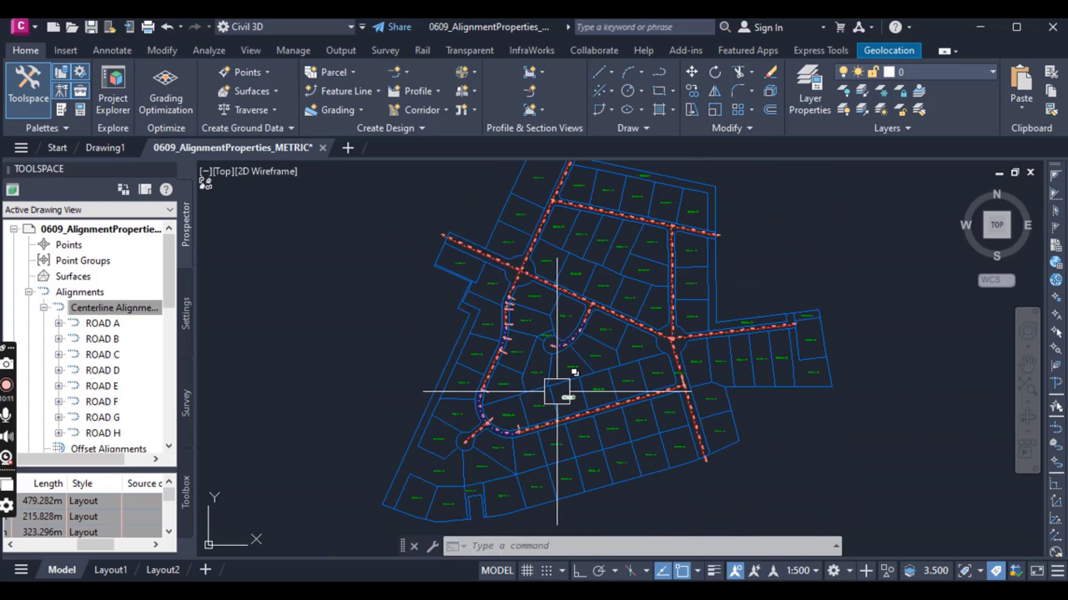
pyautogui.scroll(1, 556, 392)
pyautogui.scroll(-1, 557, 392)
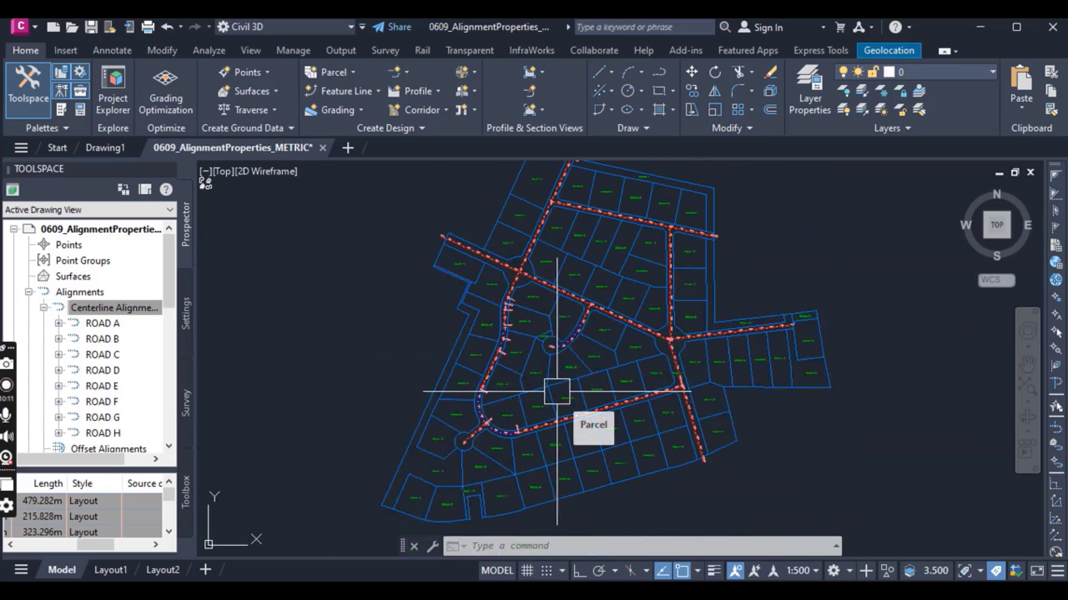
pyautogui.scroll(2, 557, 392)
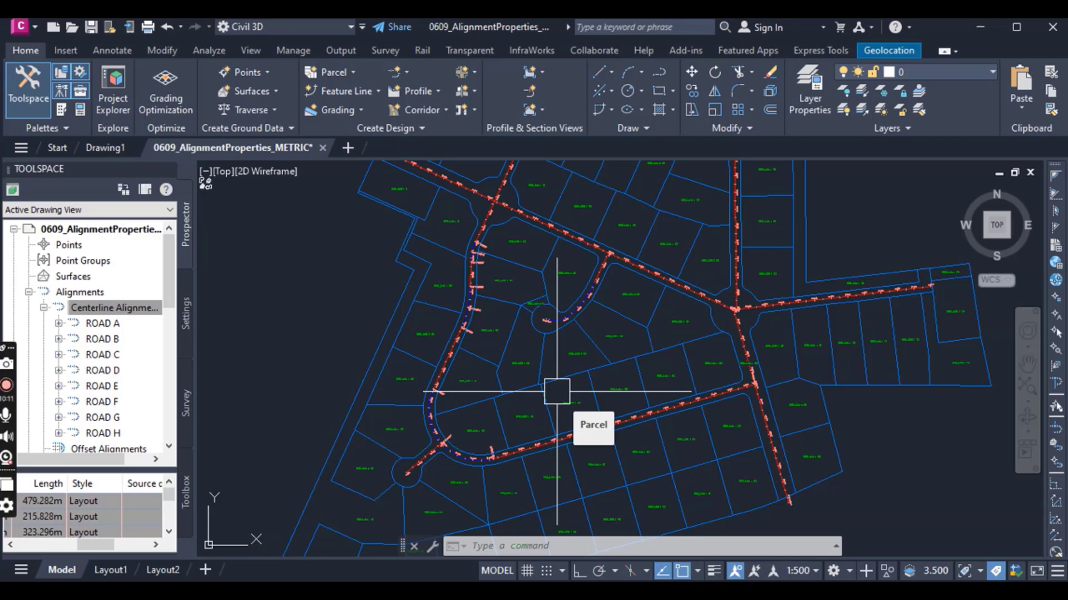
pyautogui.scroll(-4, 558, 365)
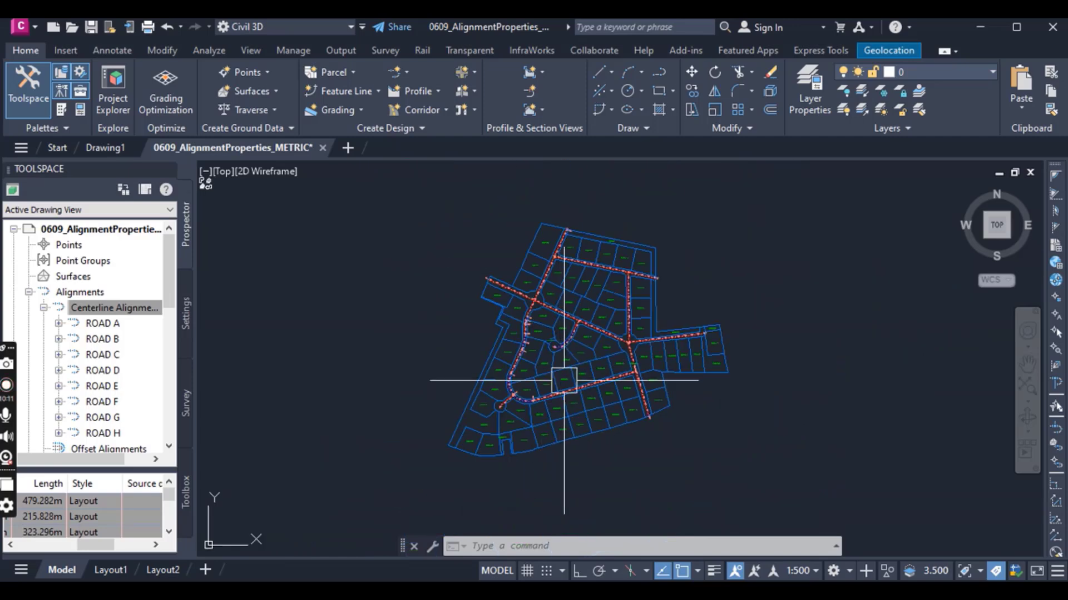
pyautogui.scroll(2, 648, 429)
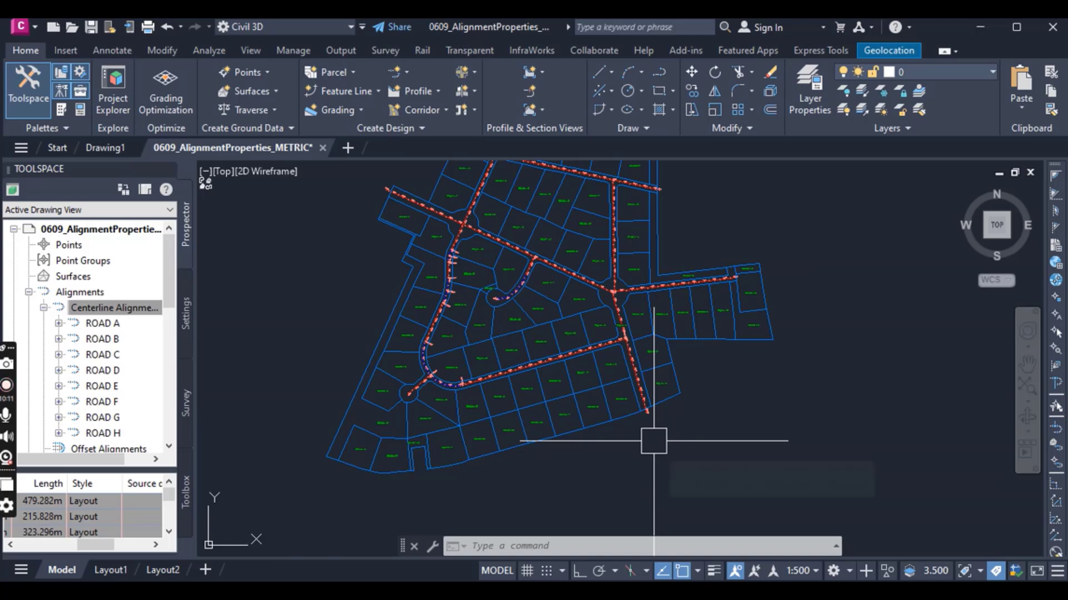